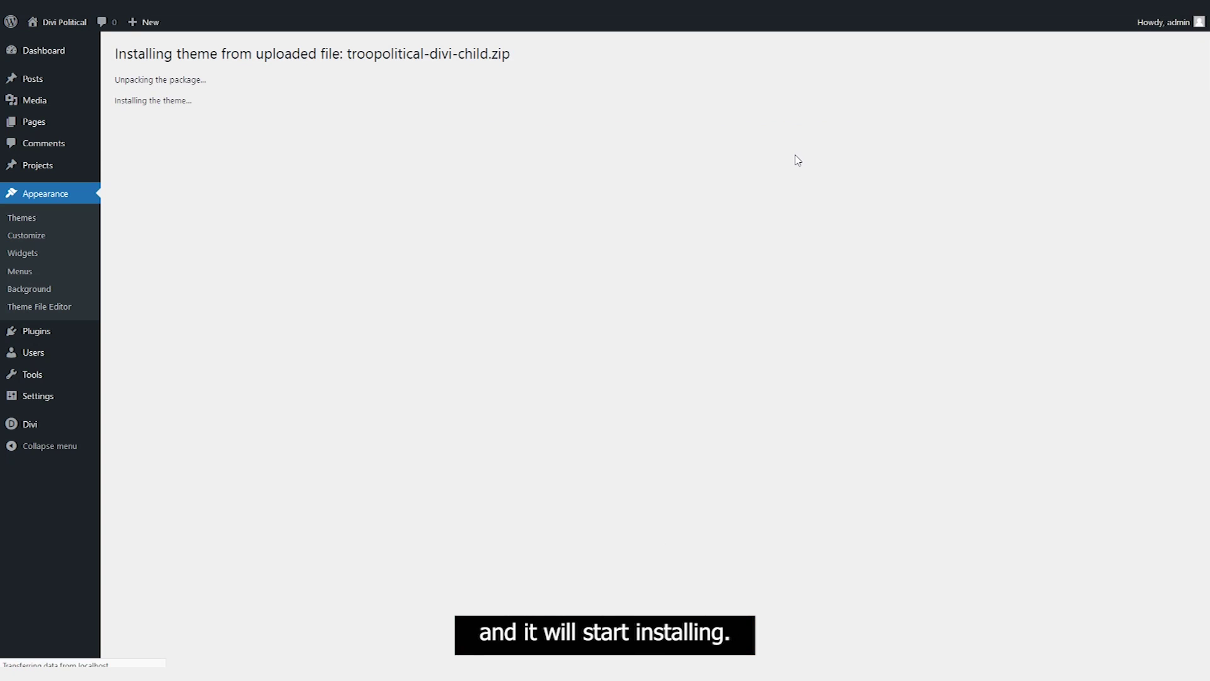
# Activate the uploaded TRoo Political Divi child theme and bulk-install all three of its required plugins.
pyautogui.click(174, 183)
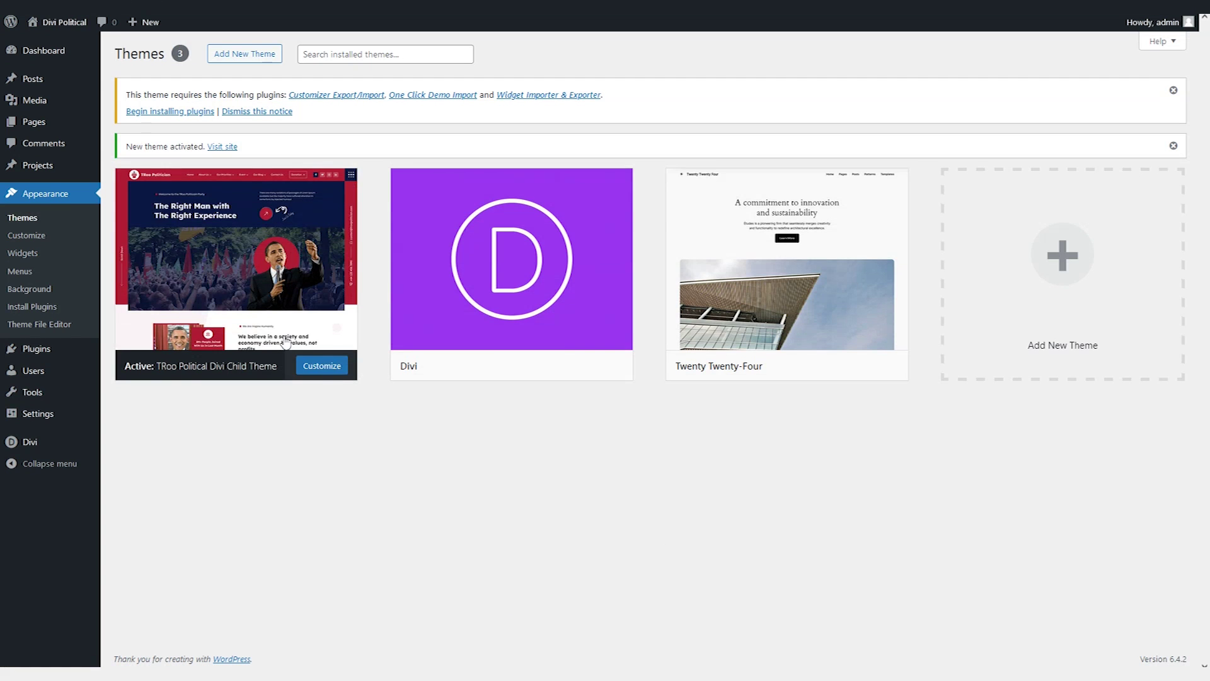
pyautogui.click(152, 113)
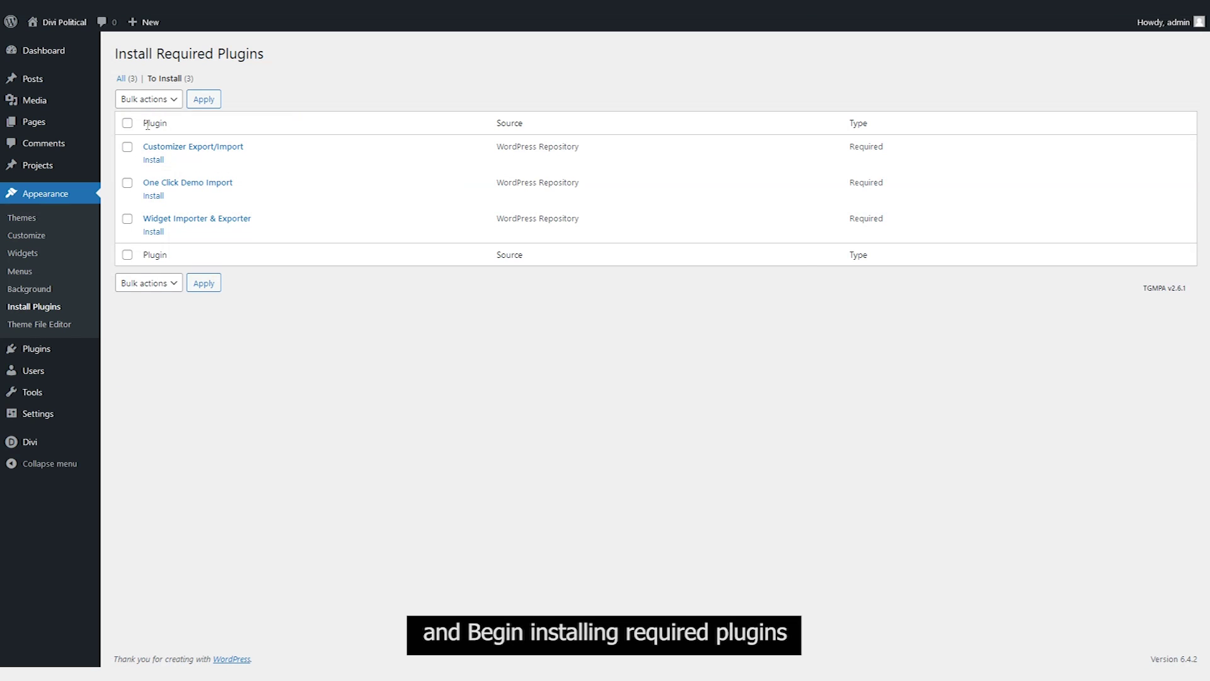
pyautogui.click(135, 101)
pyautogui.click(140, 140)
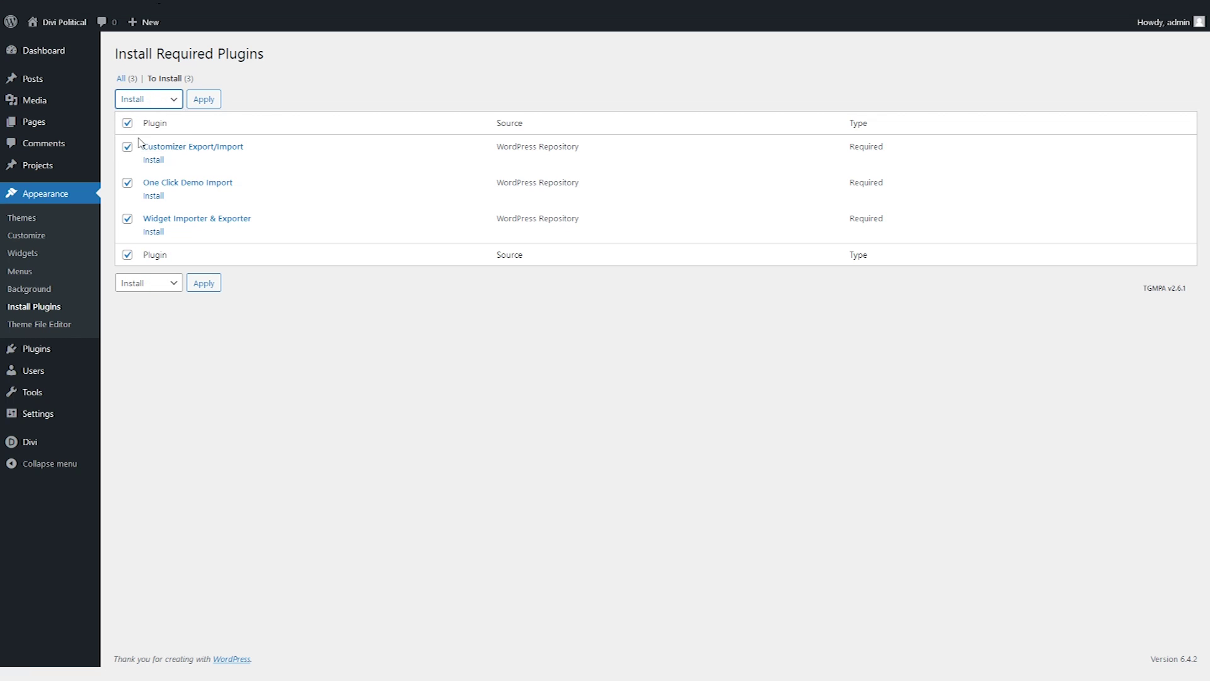
pyautogui.click(209, 103)
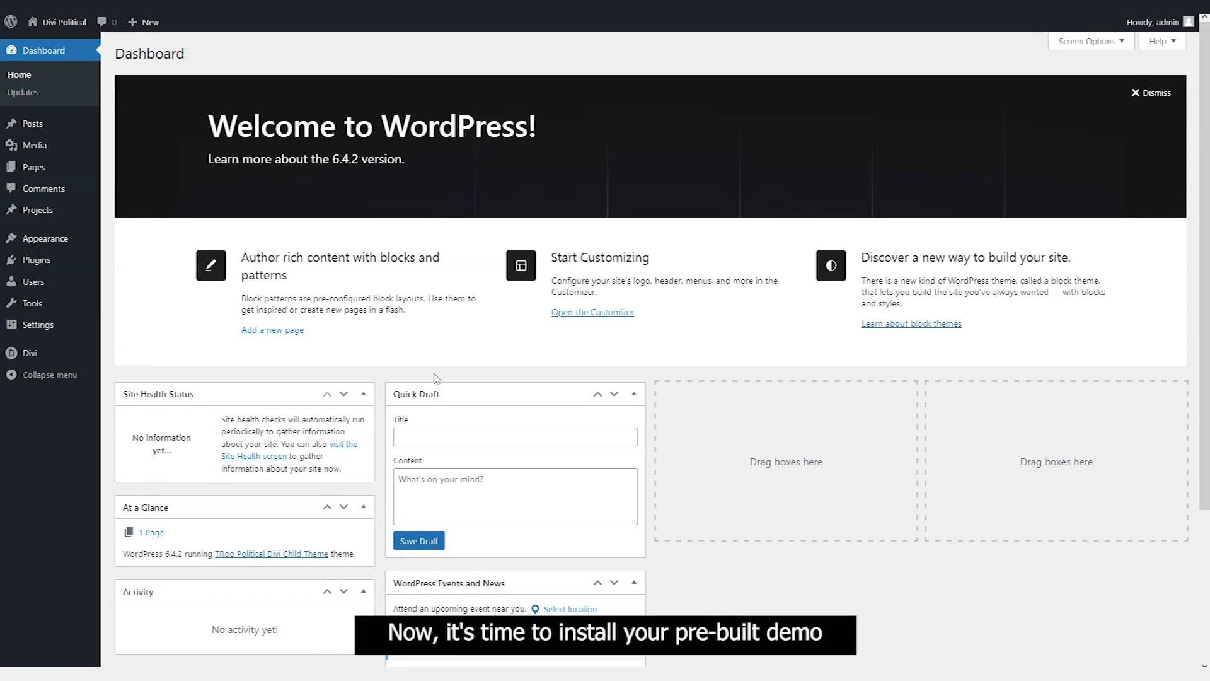
# Import the TRoo Political Divi Child Theme demo data without selecting any of the recommended plugins.
pyautogui.moveTo(45, 244)
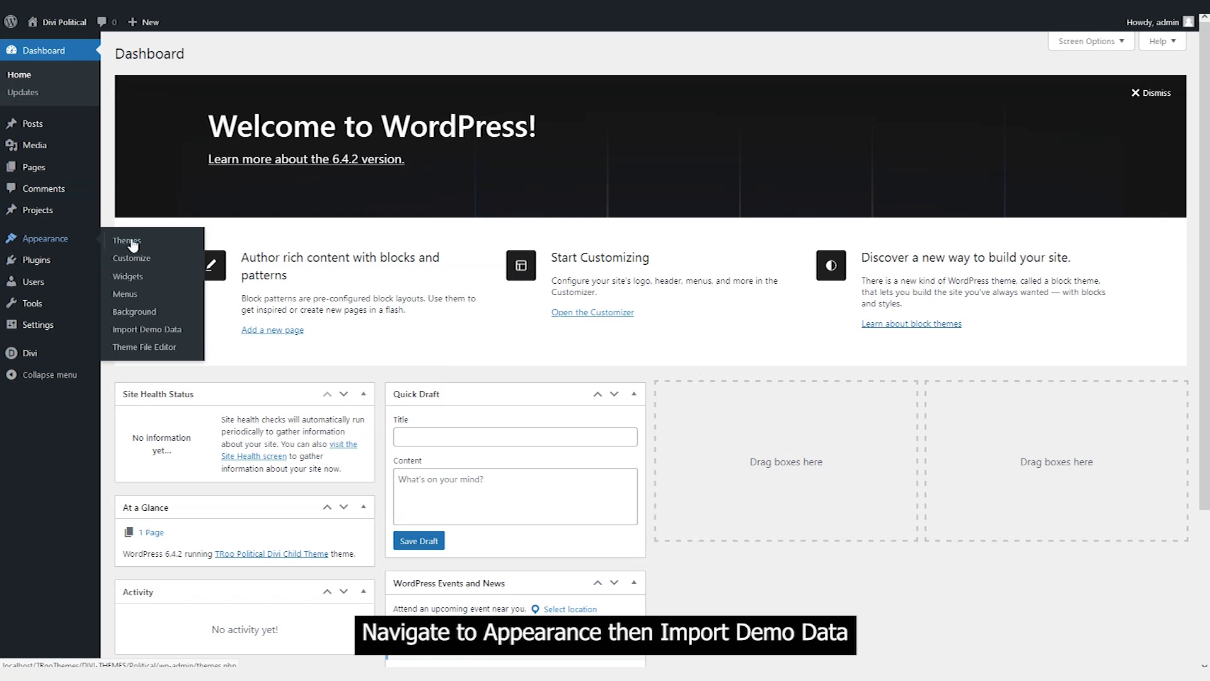
pyautogui.click(138, 331)
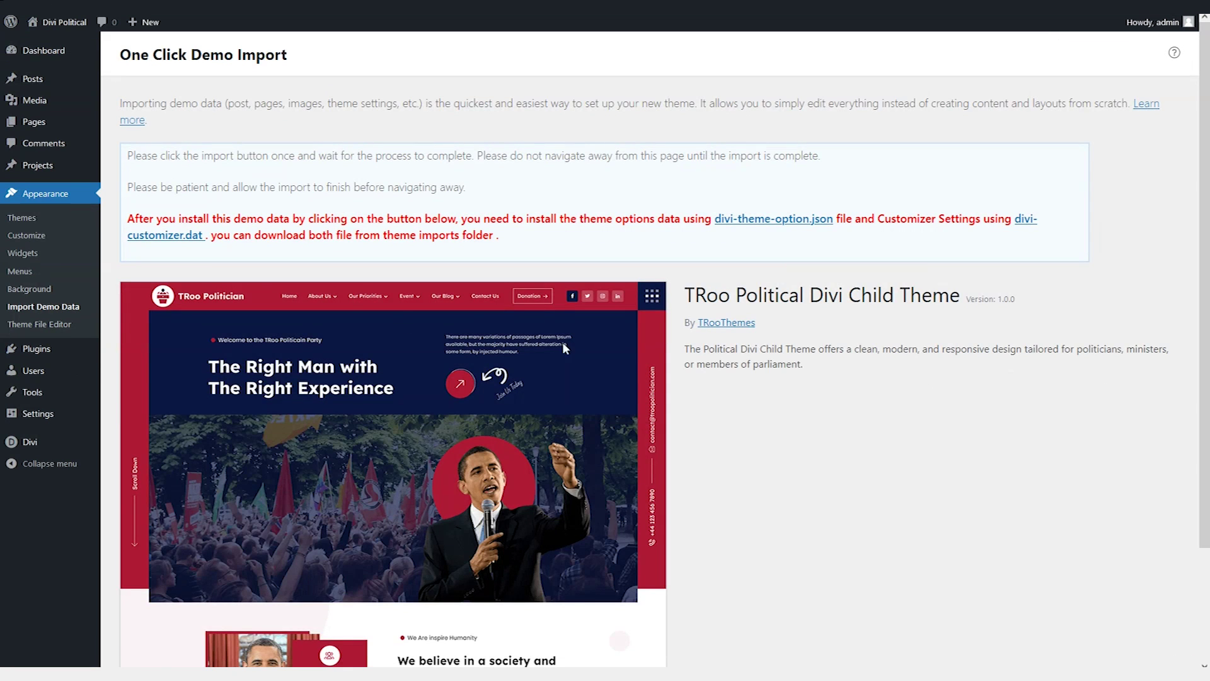
pyautogui.scroll(-2, 779, 446)
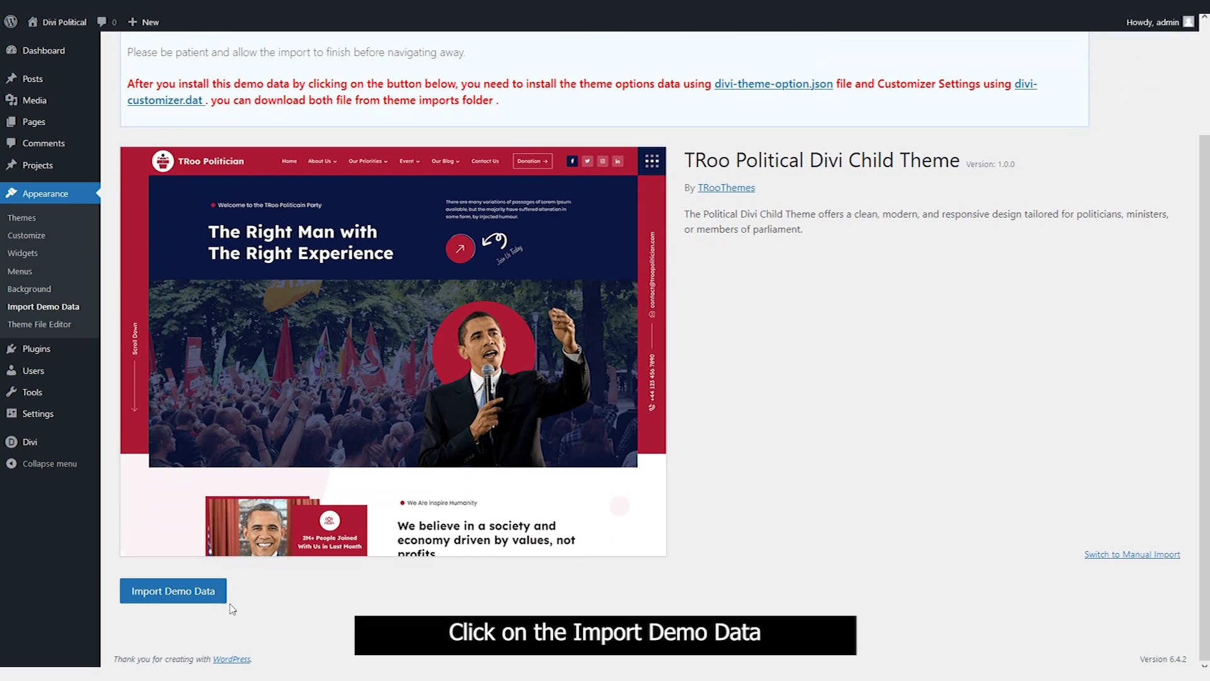
pyautogui.click(202, 595)
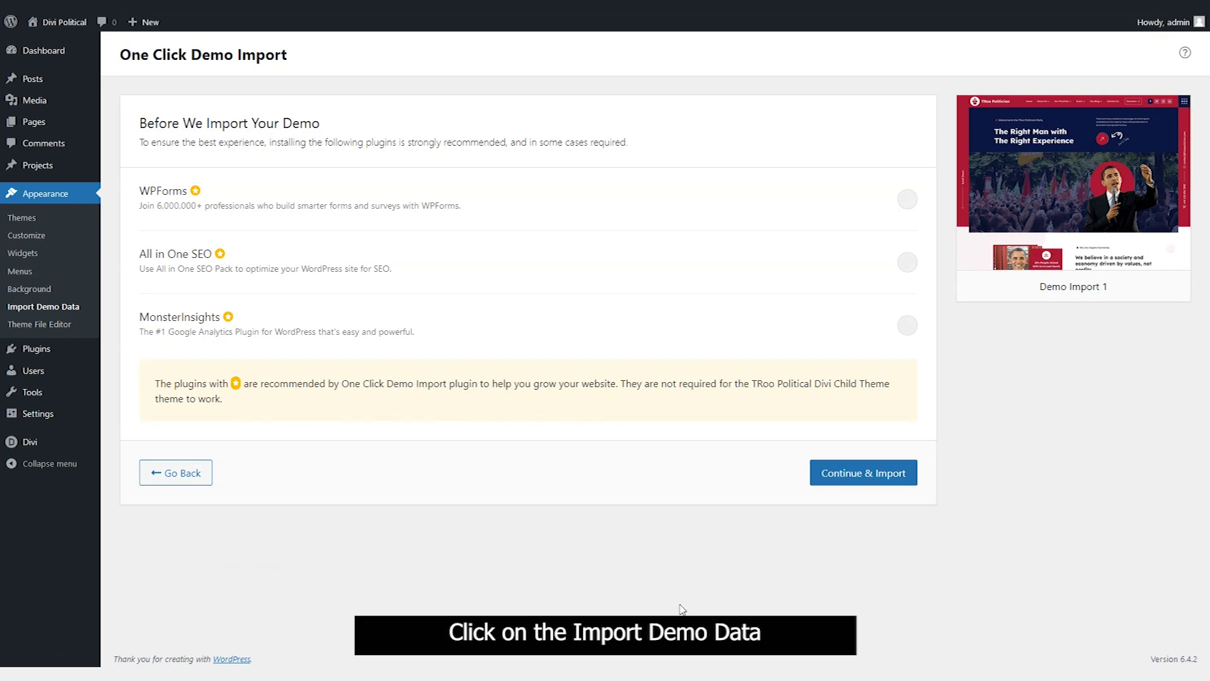
pyautogui.click(826, 479)
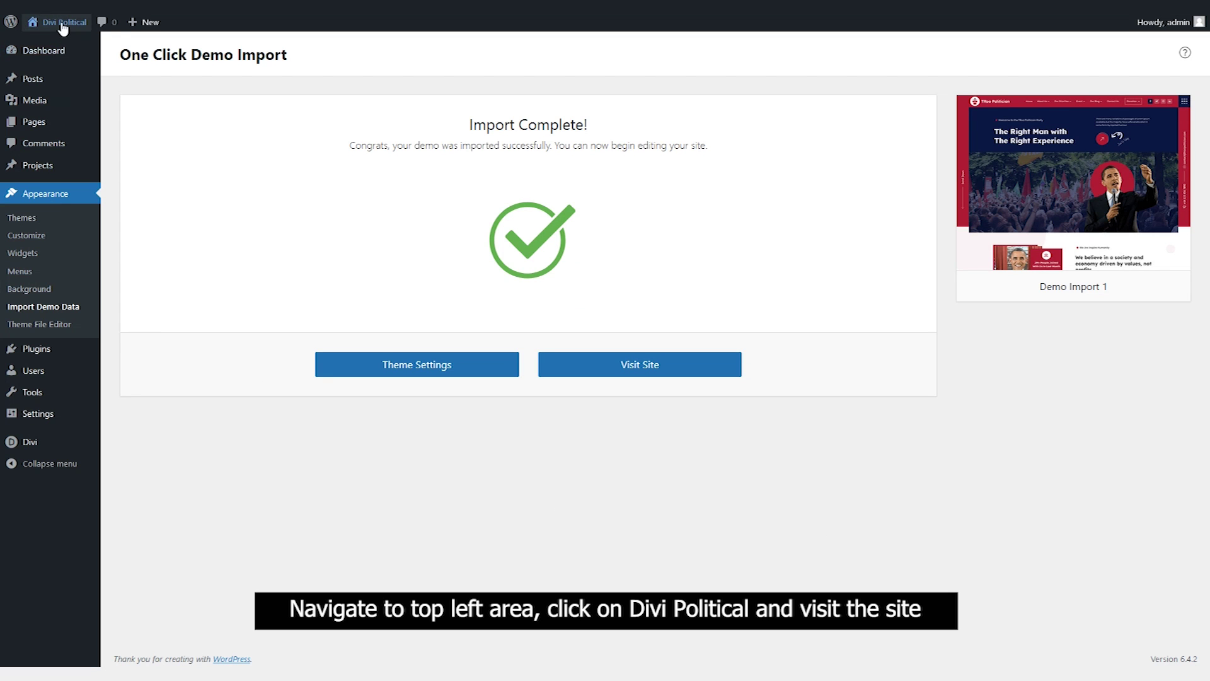
# Open the Divi Political site's front end in a new browser tab and switch to it.
pyautogui.moveTo(60, 23)
pyautogui.rightClick(58, 47)
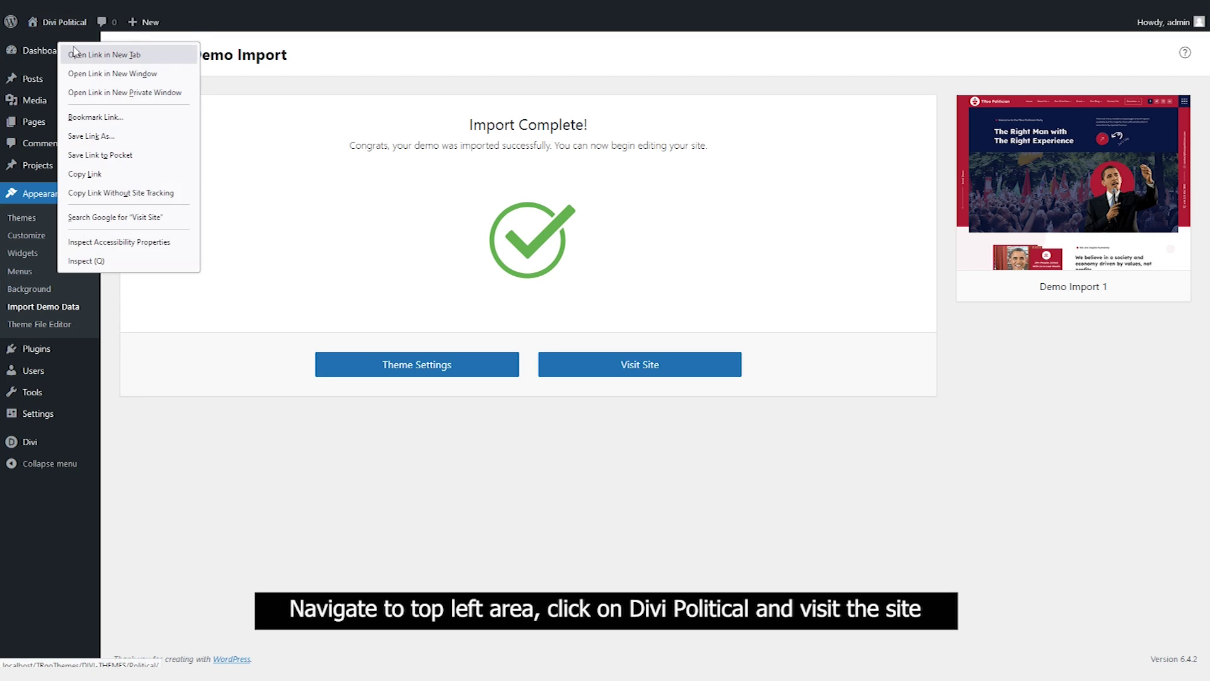
pyautogui.click(94, 51)
pyautogui.moveTo(74, 54)
pyautogui.click(636, 3)
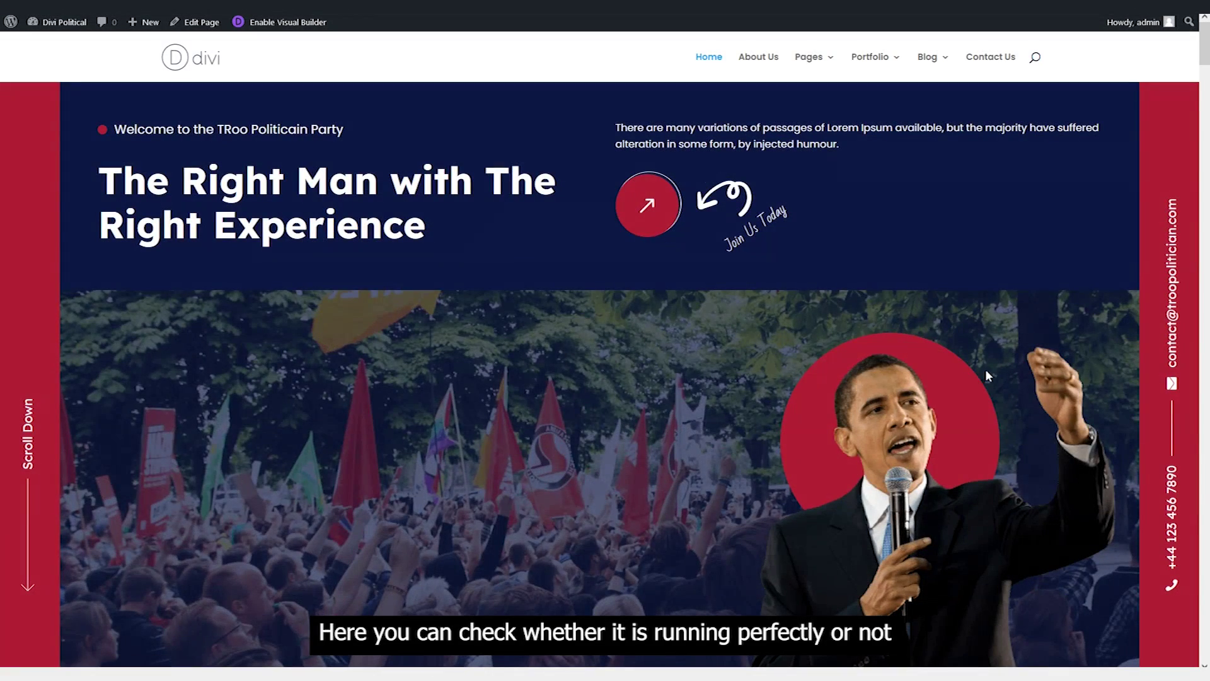
# Examine the imported home page from the hero banner down to the blog section and footer.
pyautogui.scroll(-15, 985, 369)
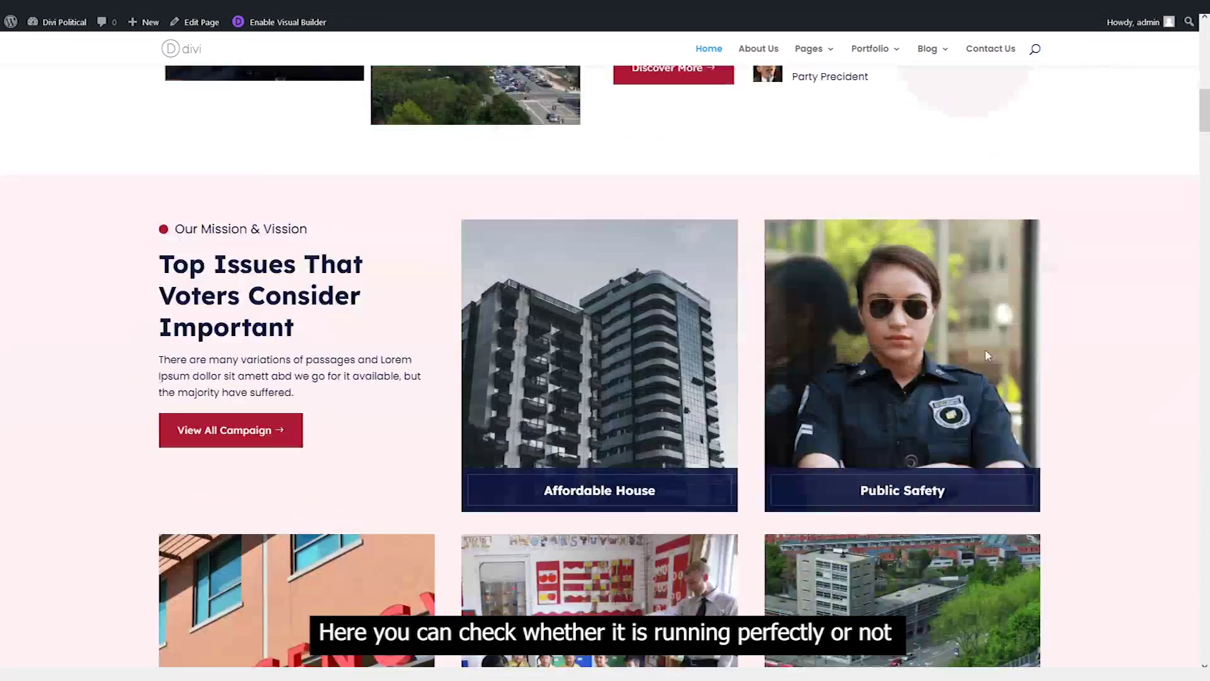
pyautogui.scroll(-5, 988, 356)
pyautogui.scroll(-6, 227, 273)
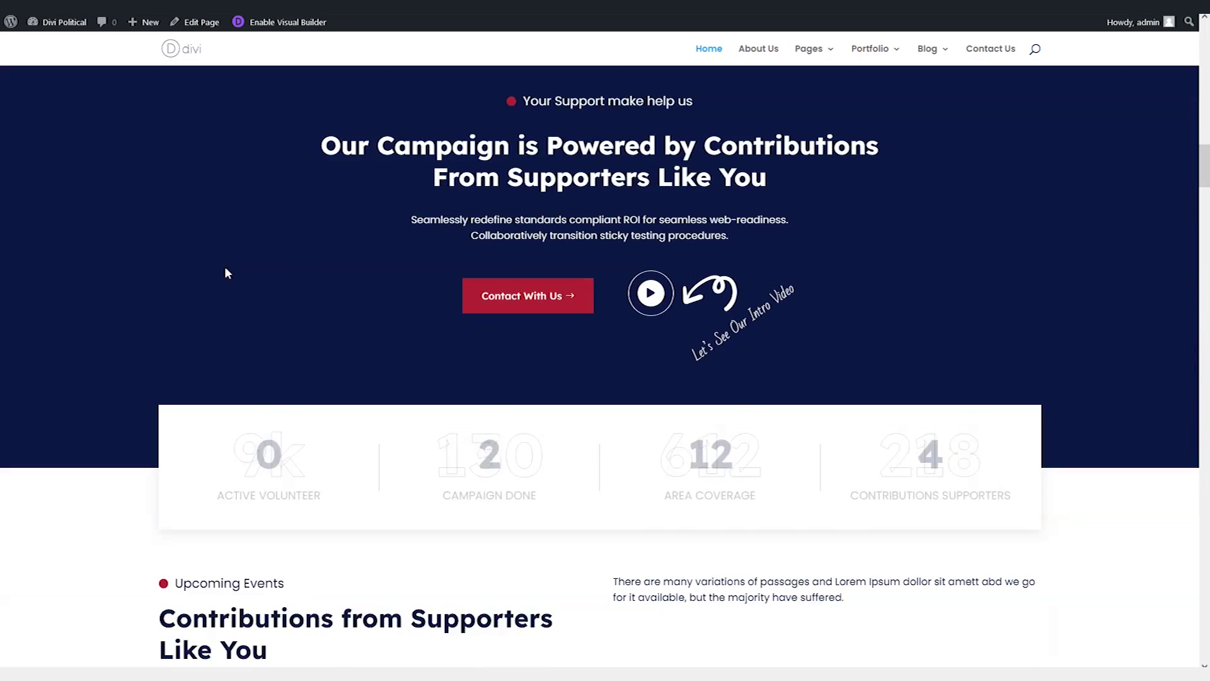
pyautogui.scroll(-6, 540, 216)
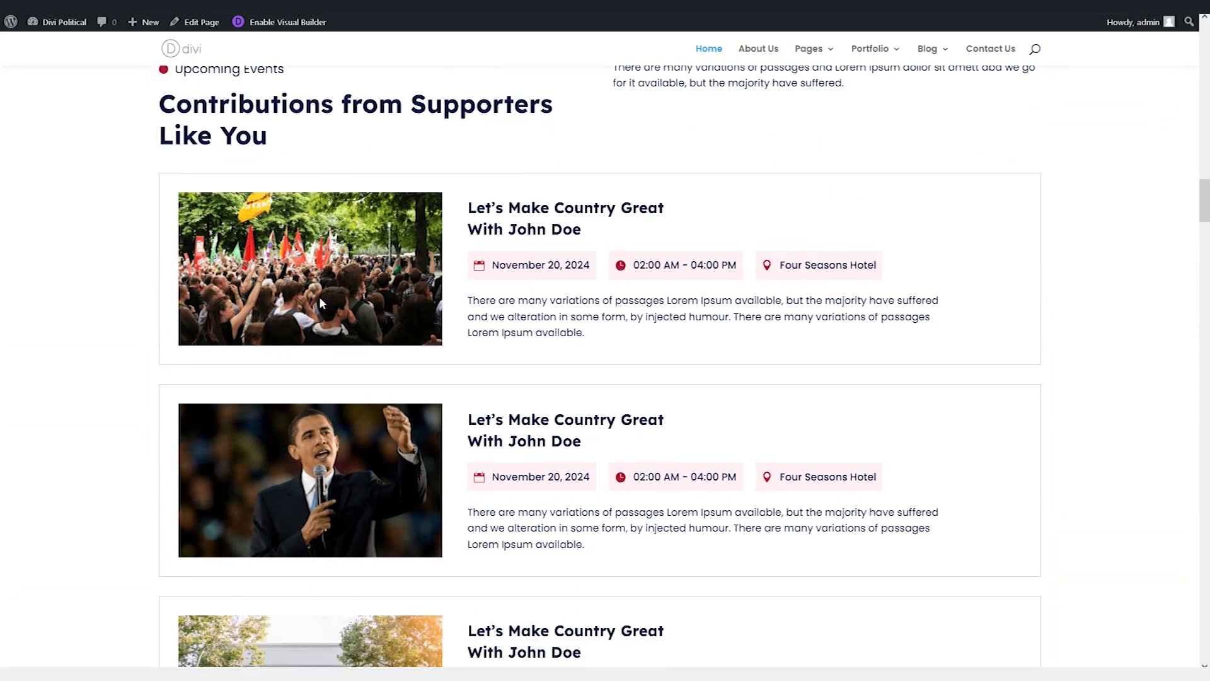
pyautogui.scroll(-10, 340, 297)
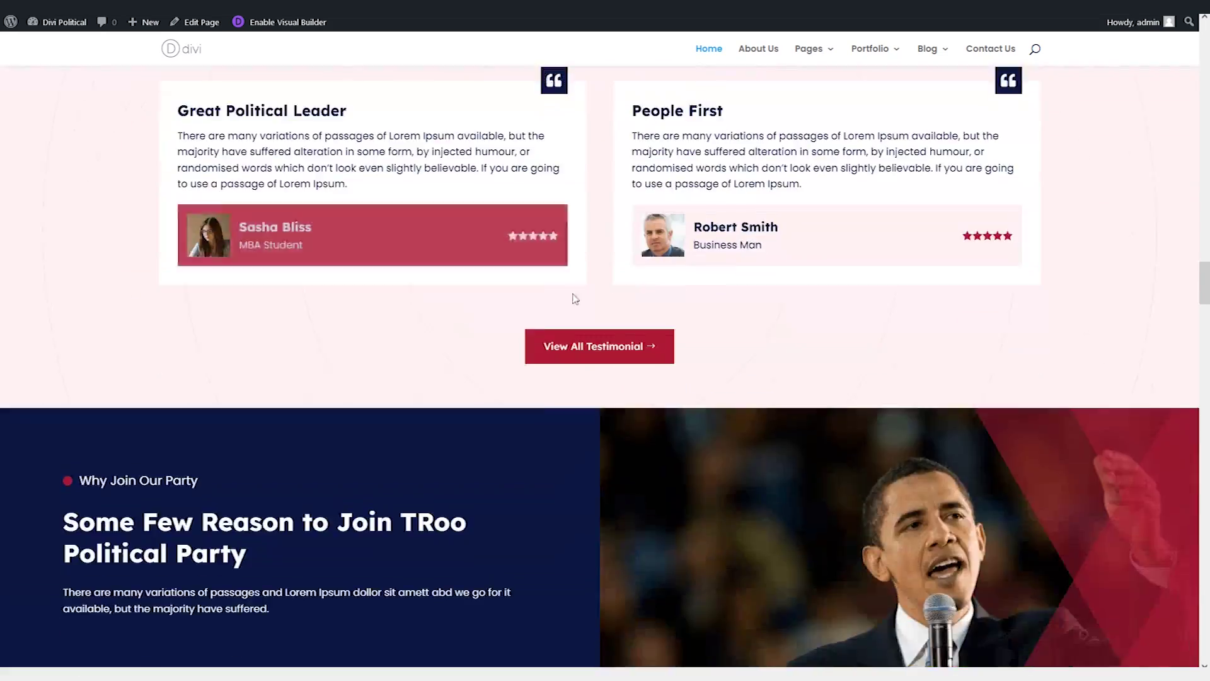
pyautogui.scroll(-9, 810, 318)
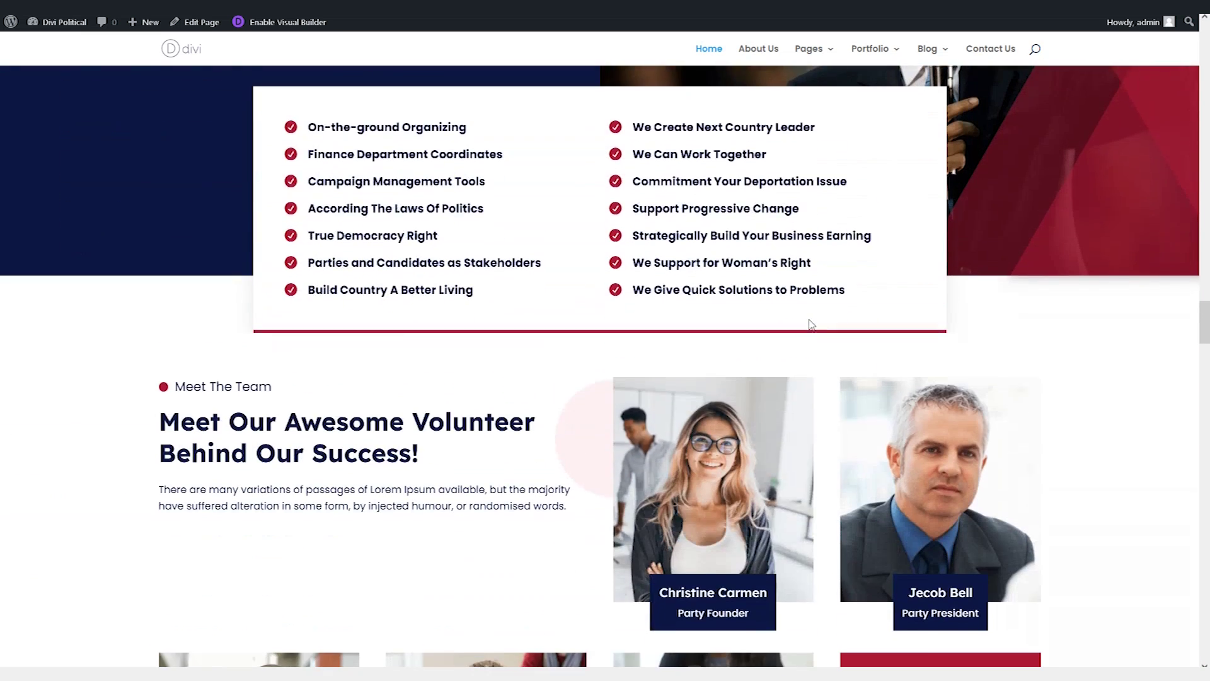
pyautogui.scroll(-3, 811, 325)
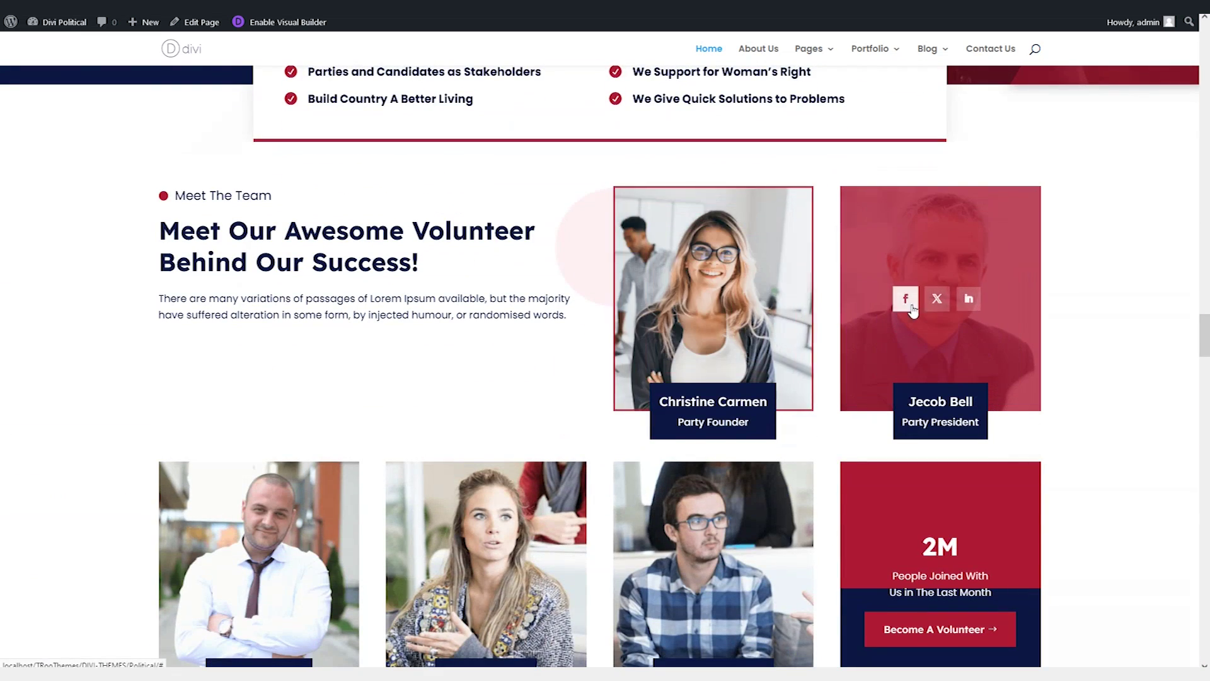
pyautogui.scroll(-10, 1048, 327)
pyautogui.scroll(-11, 1090, 370)
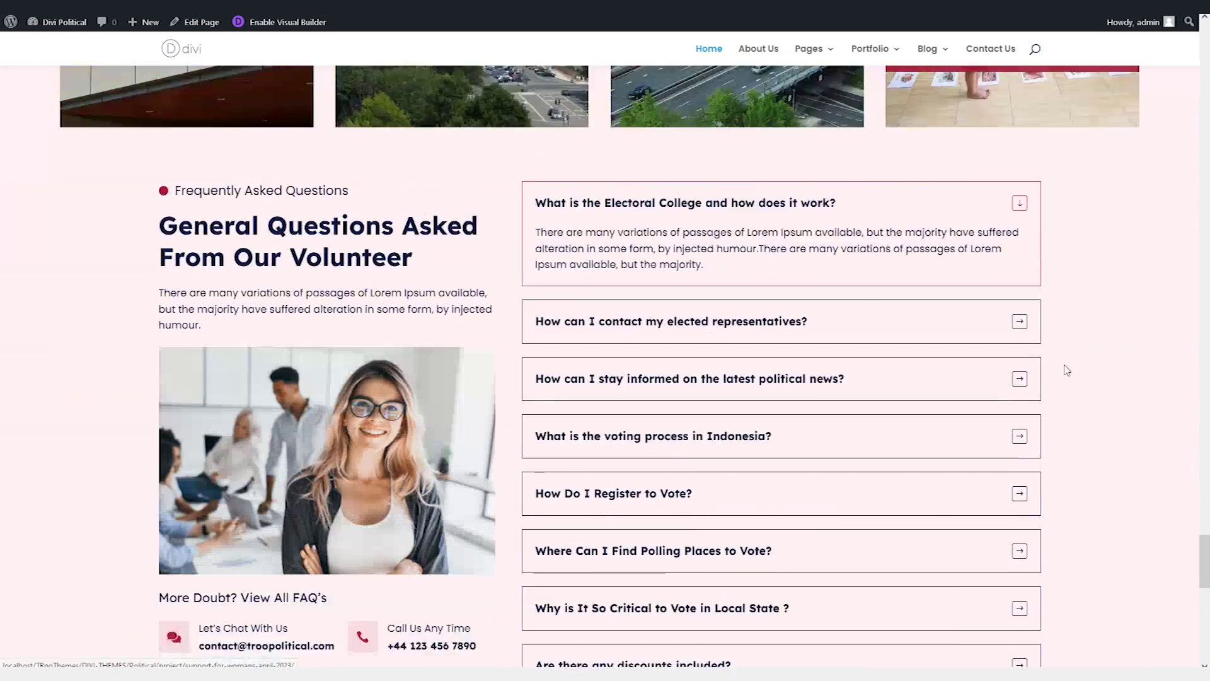
pyautogui.scroll(-11, 462, 329)
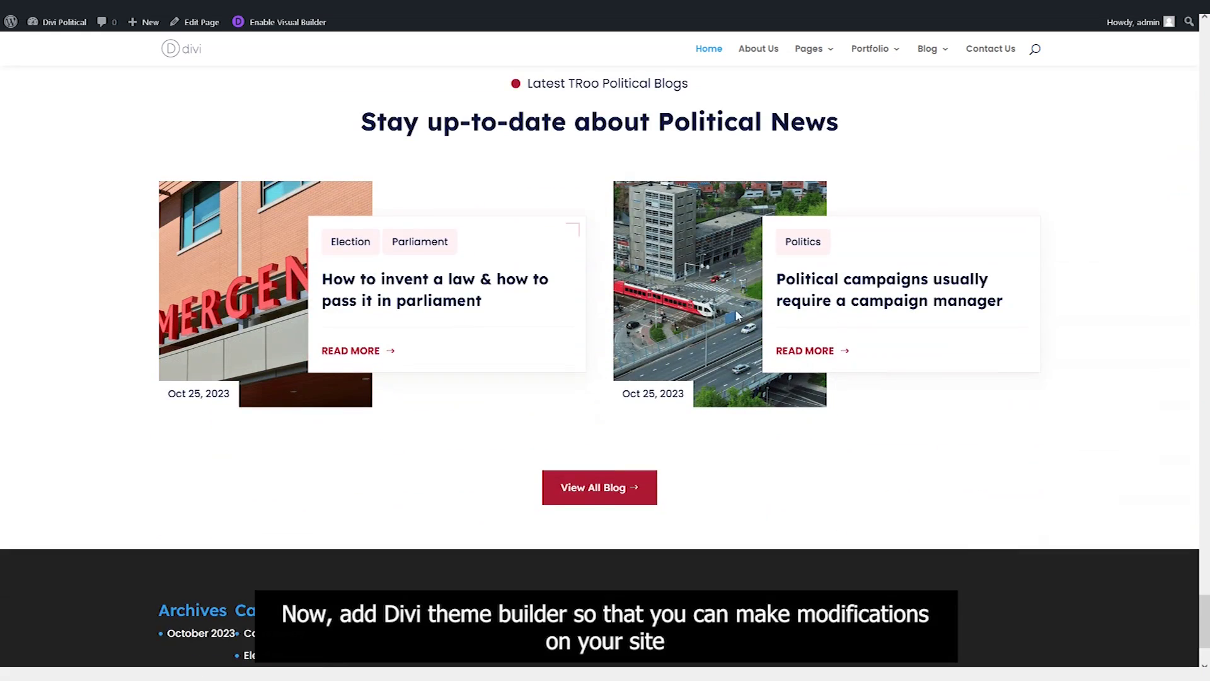
pyautogui.scroll(-1, 829, 405)
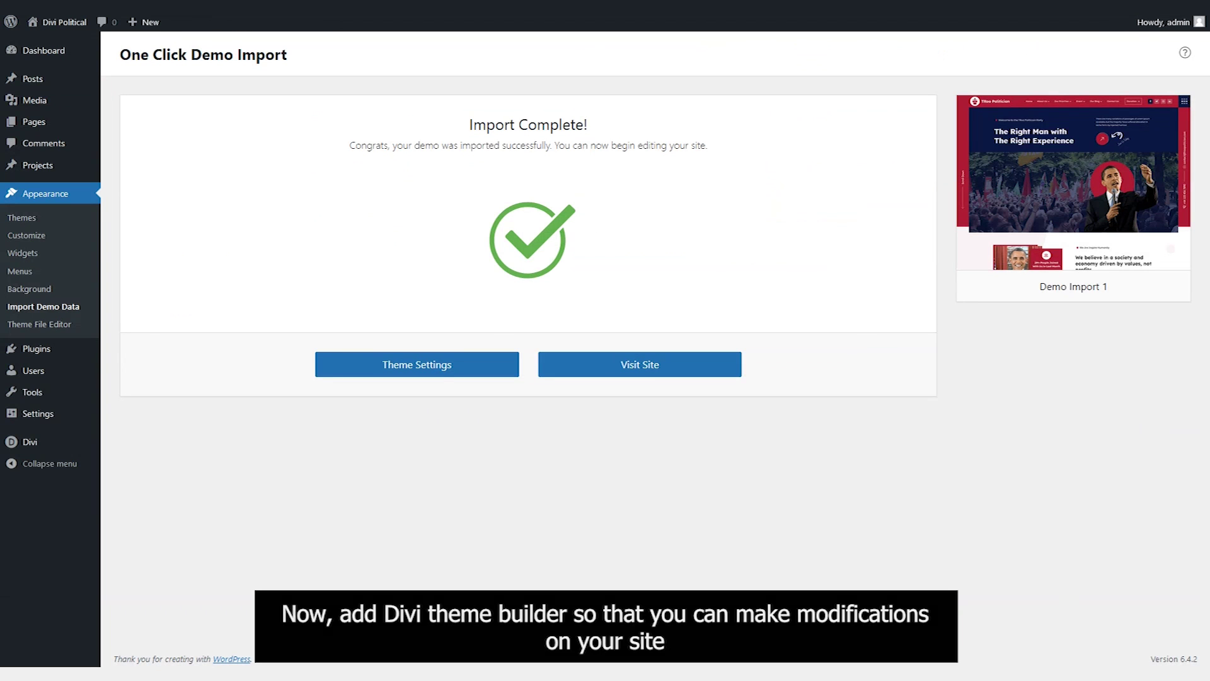
# Open the Divi Theme Builder and browse for a template file to import.
pyautogui.moveTo(31, 446)
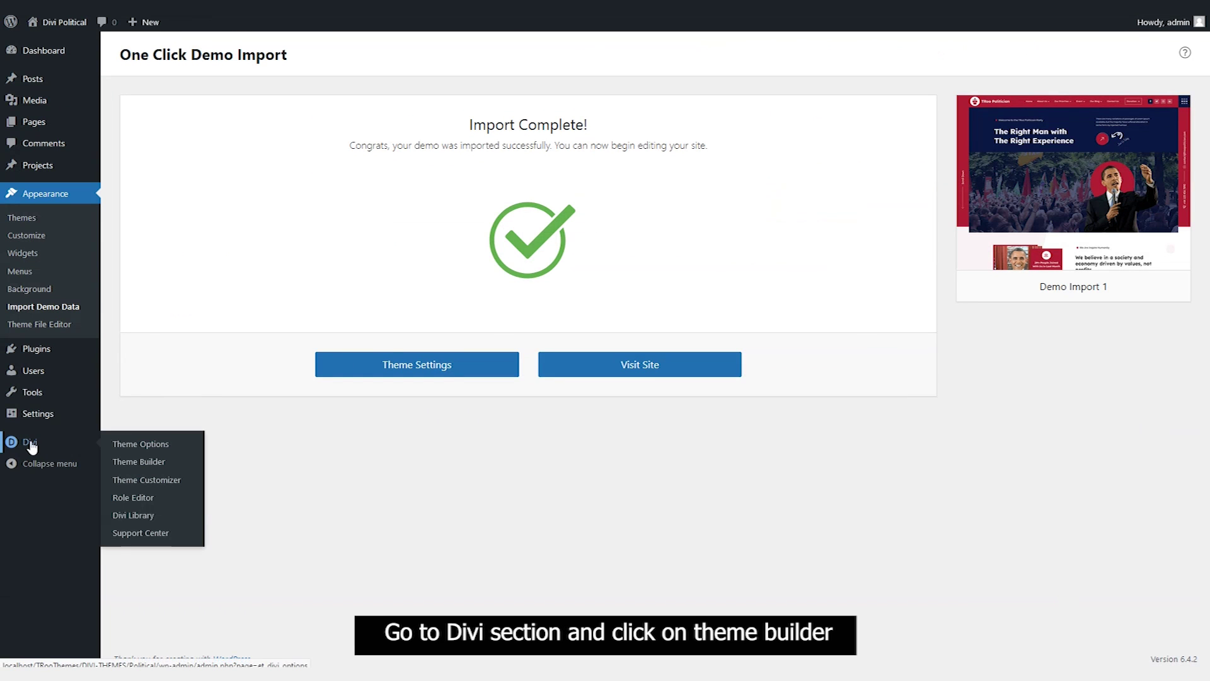
pyautogui.click(131, 464)
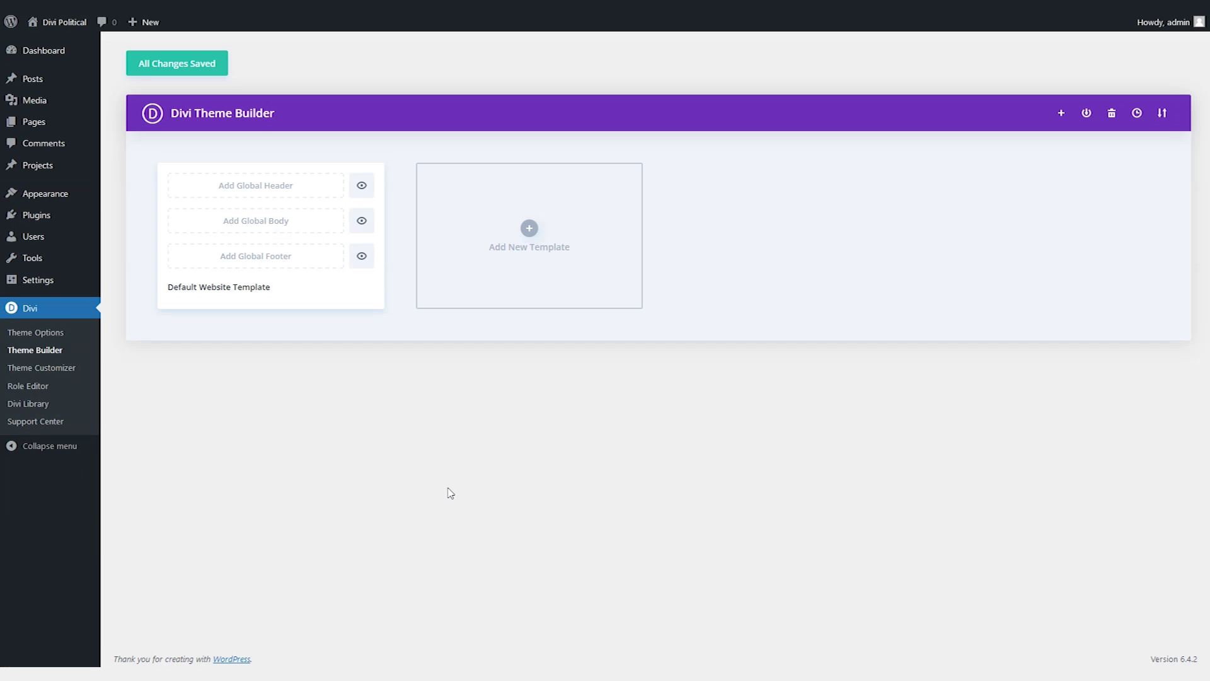
pyautogui.click(1162, 113)
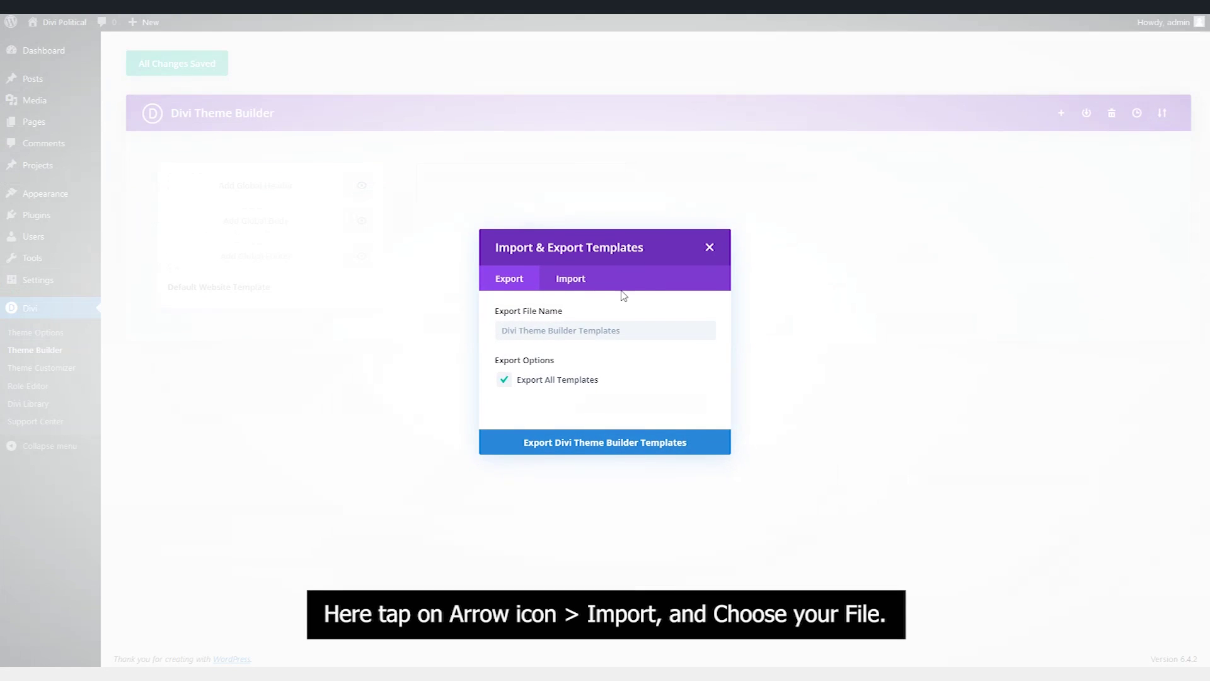
pyautogui.click(578, 271)
pyautogui.click(578, 313)
# Extract the troopolitical-divi-child archive into its current folder from within the file chooser.
pyautogui.click(183, 36)
pyautogui.rightClick(183, 37)
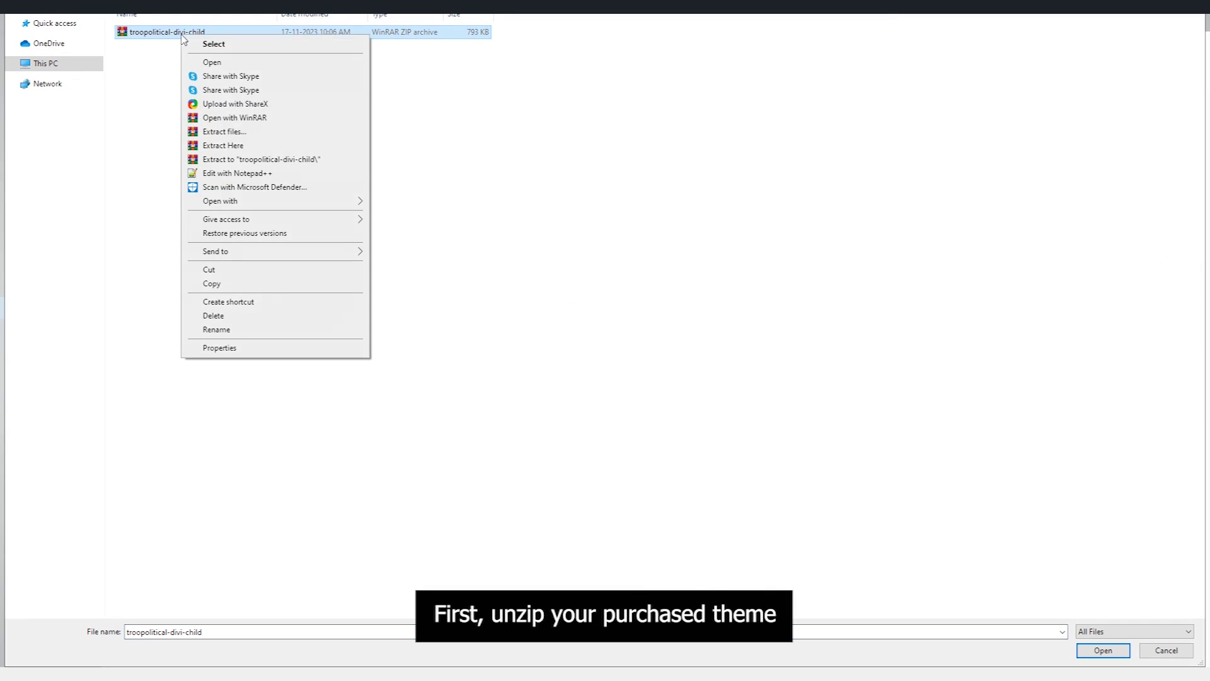
pyautogui.click(240, 145)
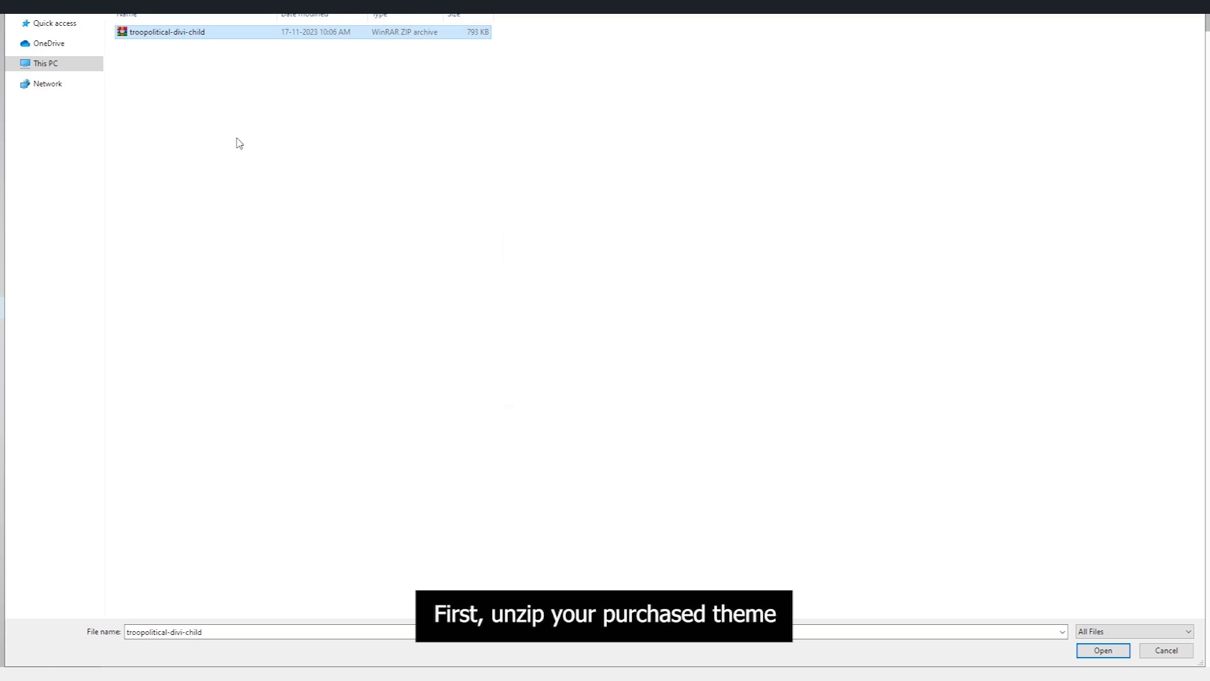
# Import the divi-theme-builder JSON file from the imports folder of the extracted theme into the Theme Builder.
pyautogui.doubleClick(181, 32)
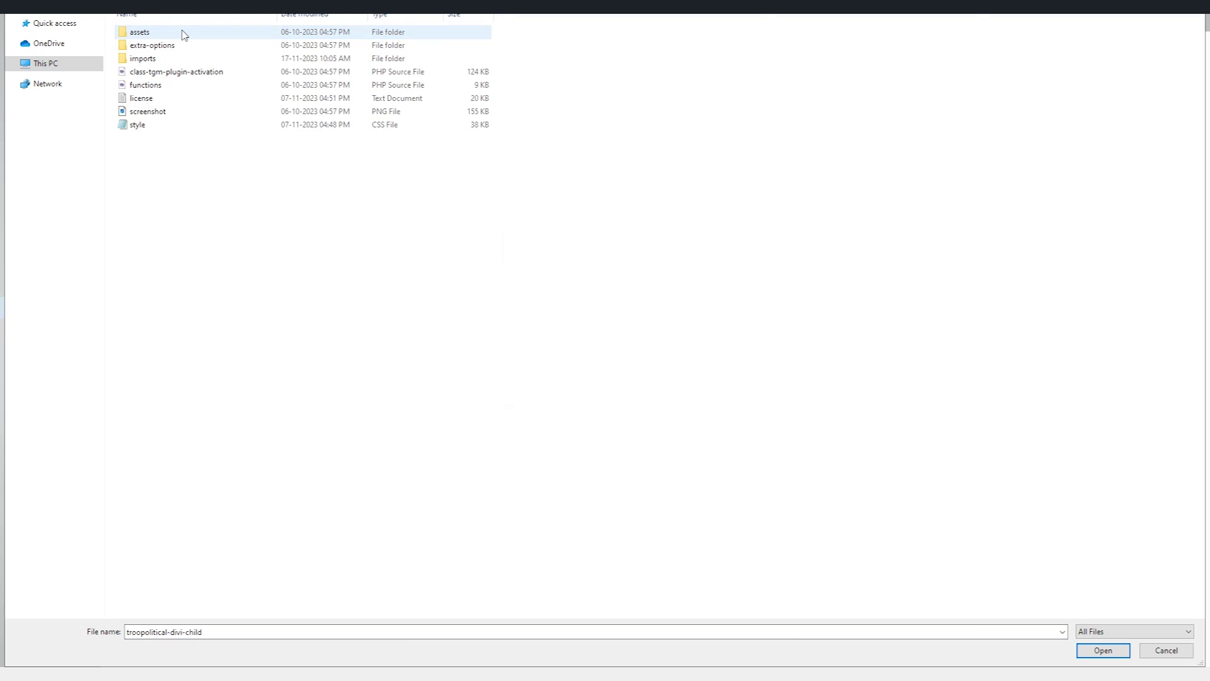
pyautogui.click(141, 61)
pyautogui.doubleClick(141, 61)
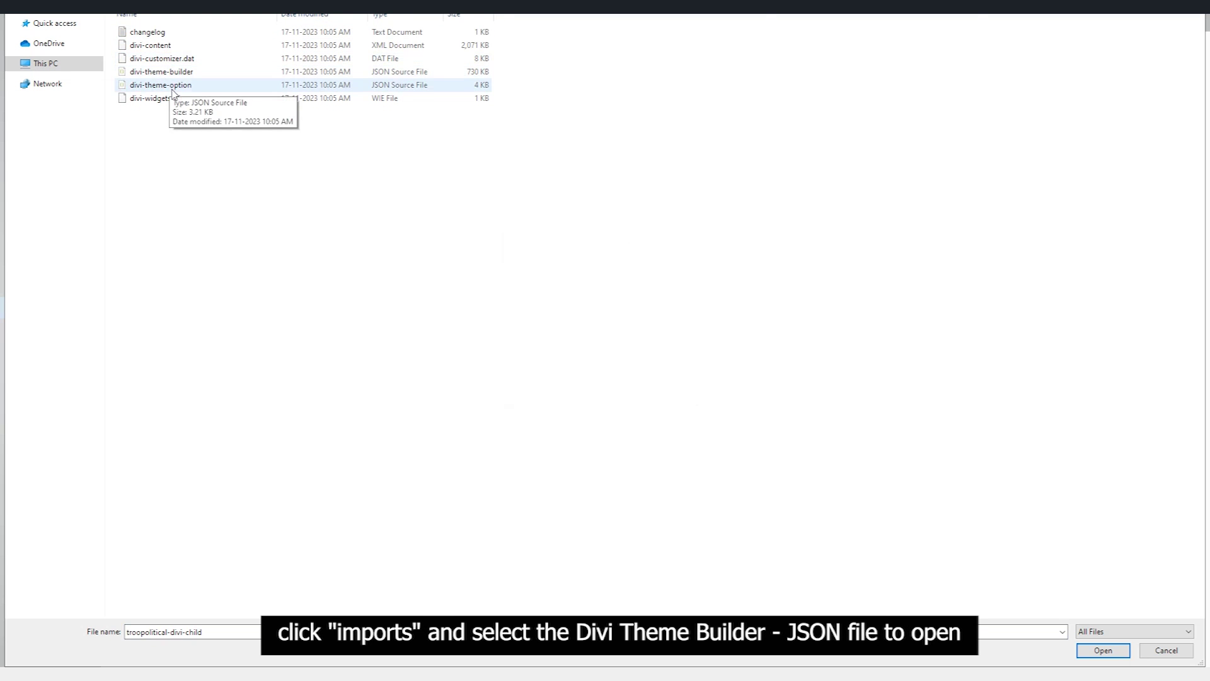
pyautogui.click(168, 74)
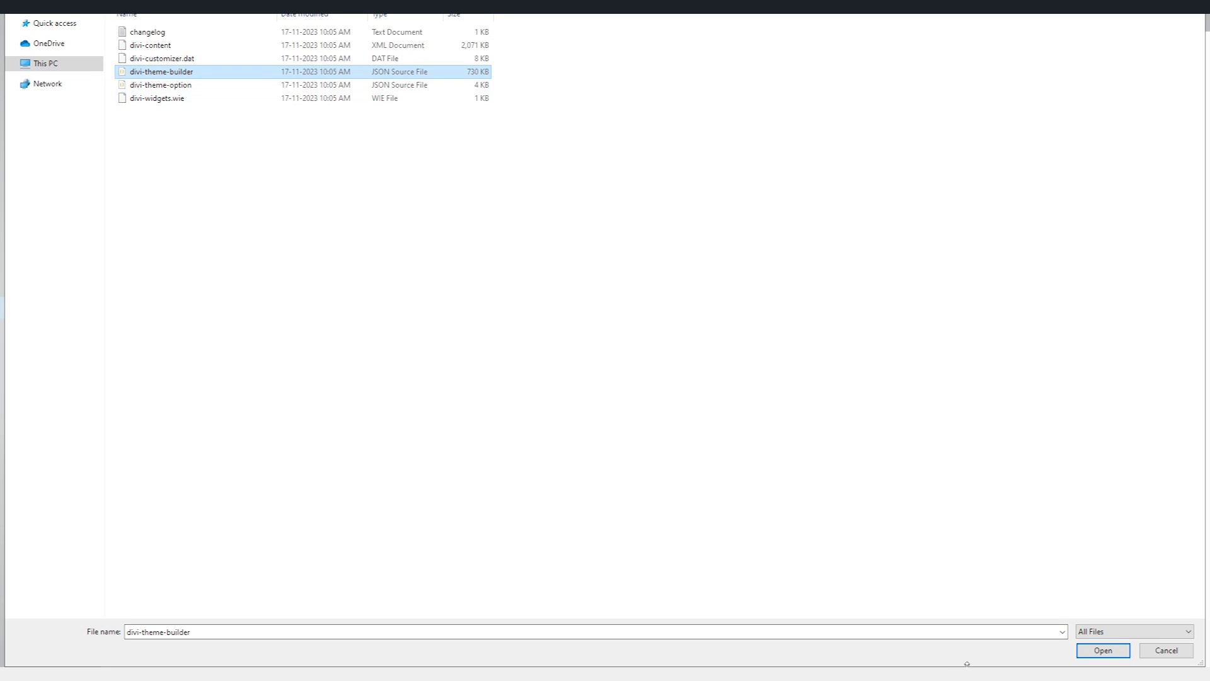
pyautogui.click(1103, 650)
pyautogui.click(690, 460)
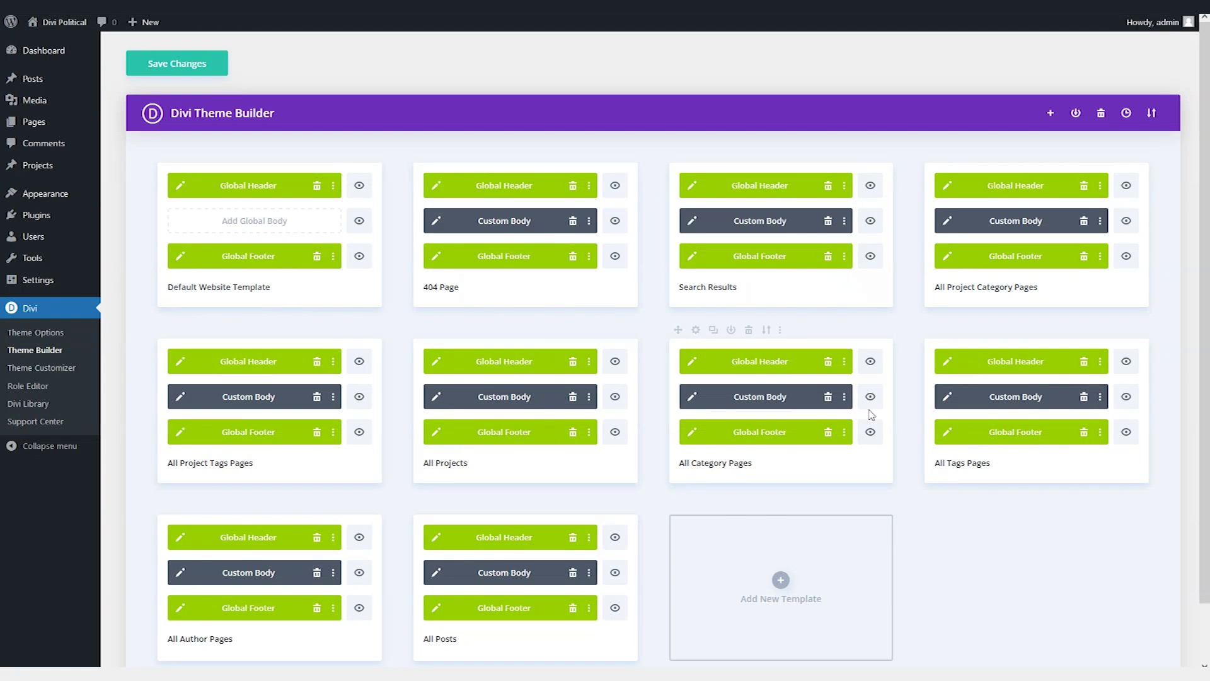
# Review the imported Theme Builder templates and save the changes.
pyautogui.scroll(-2, 968, 556)
pyautogui.scroll(2, 958, 555)
pyautogui.click(193, 68)
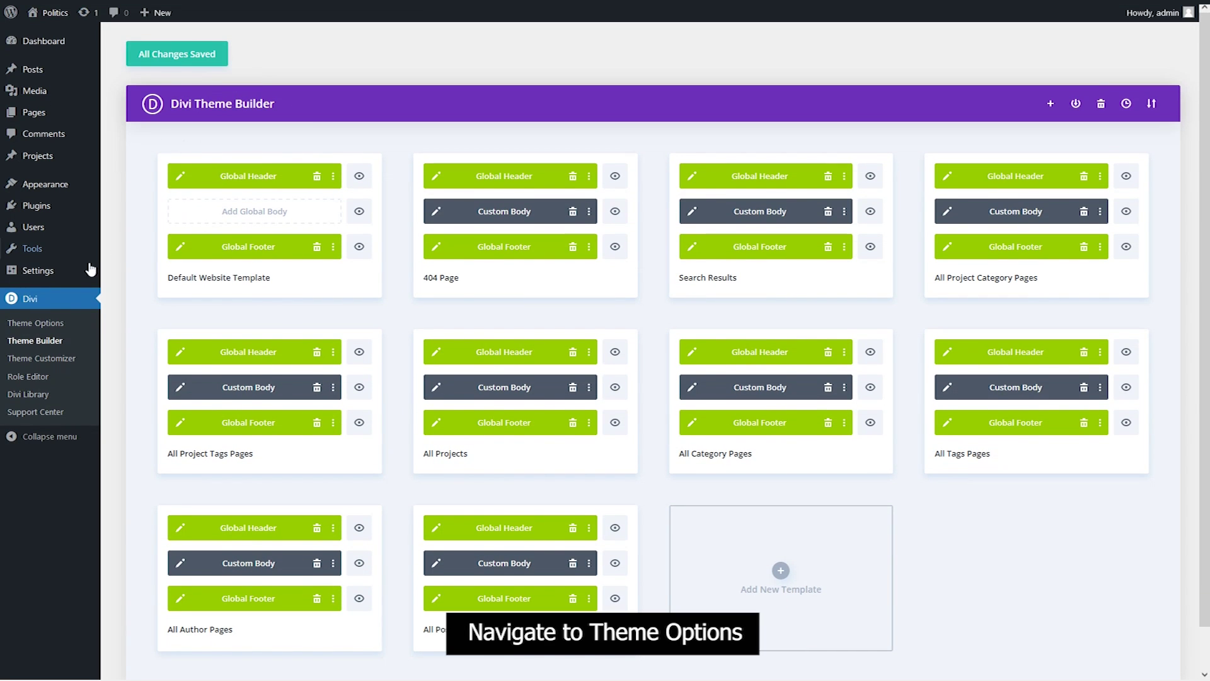
# Import the divi-theme-option JSON file into Divi Theme Options without downloading a backup.
pyautogui.click(44, 325)
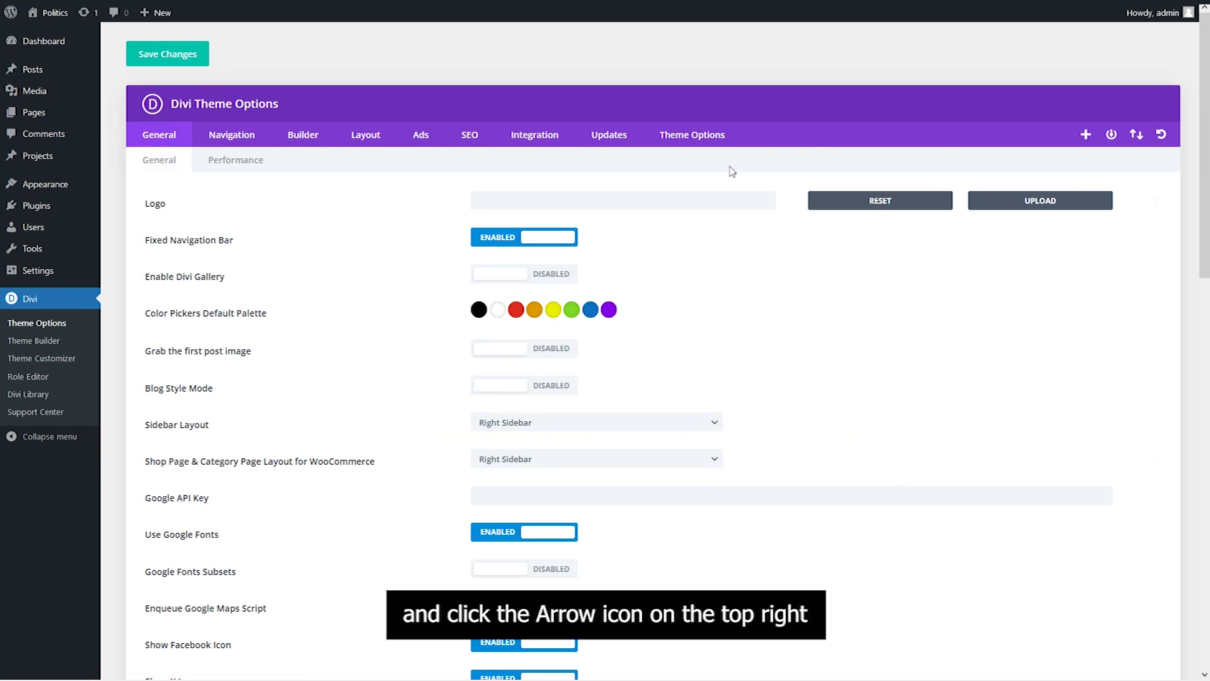
pyautogui.click(1137, 140)
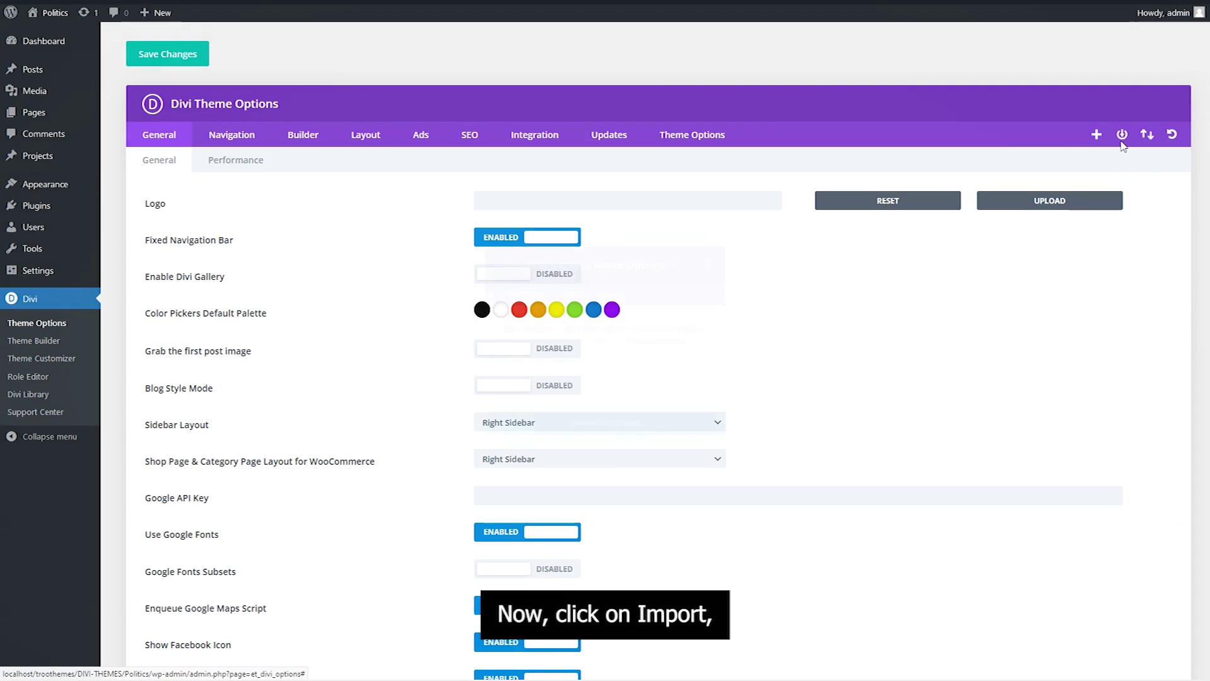
pyautogui.click(578, 294)
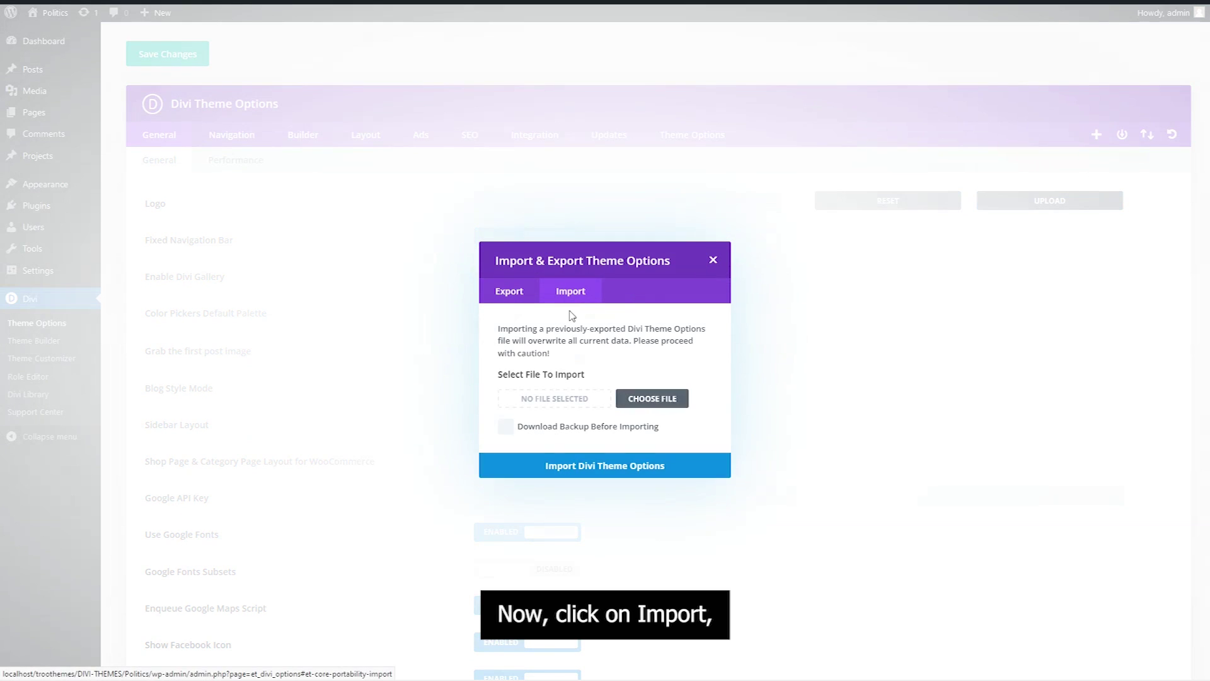
pyautogui.click(552, 399)
pyautogui.click(207, 84)
pyautogui.click(159, 94)
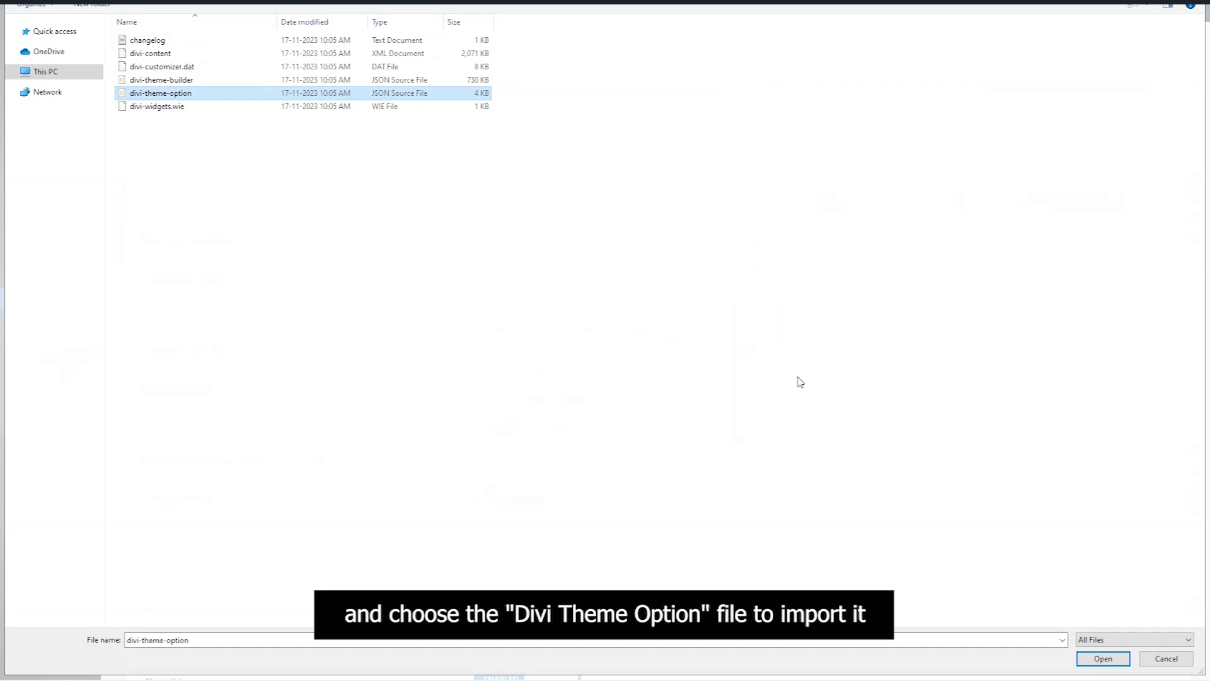
pyautogui.click(1082, 659)
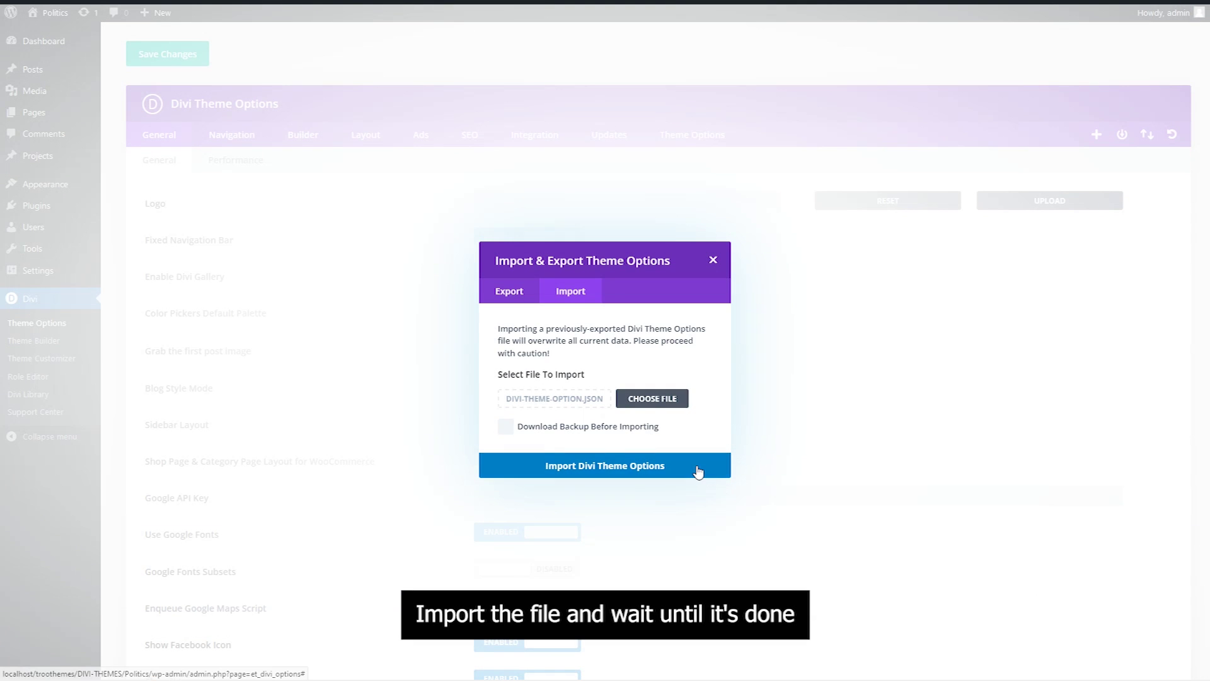
pyautogui.click(698, 472)
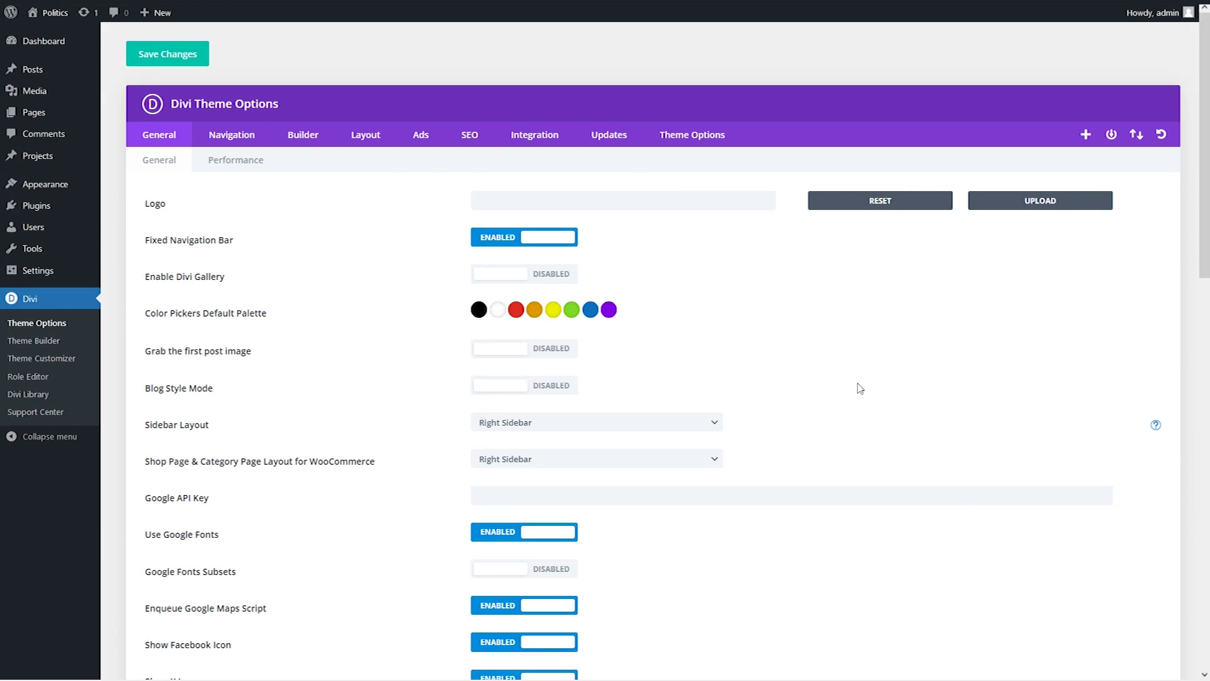
# Review the child theme's own style settings and preloader setting in Divi Theme Options.
pyautogui.click(683, 137)
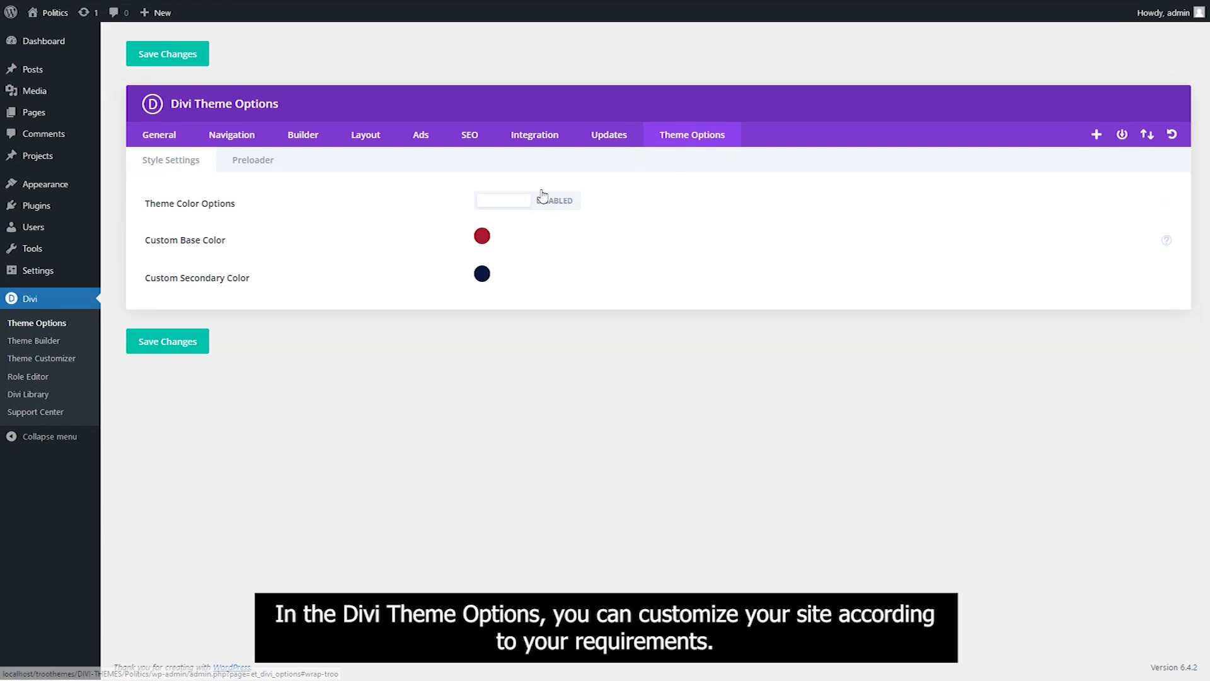
pyautogui.click(252, 163)
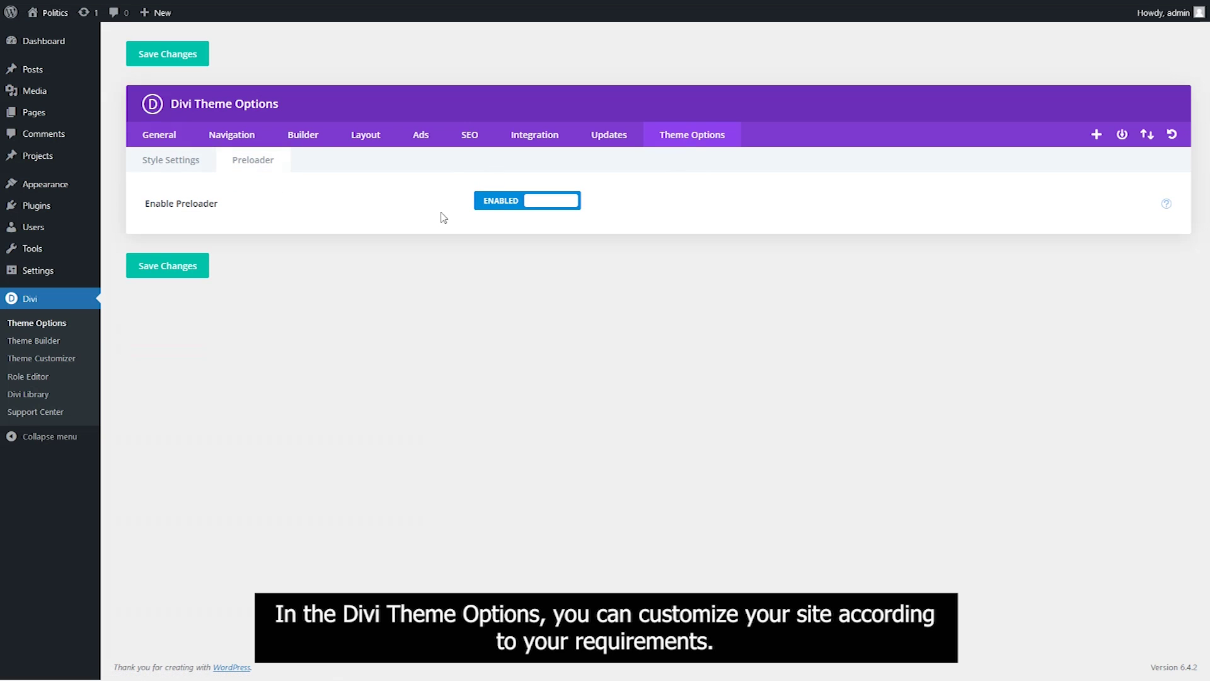
pyautogui.click(197, 166)
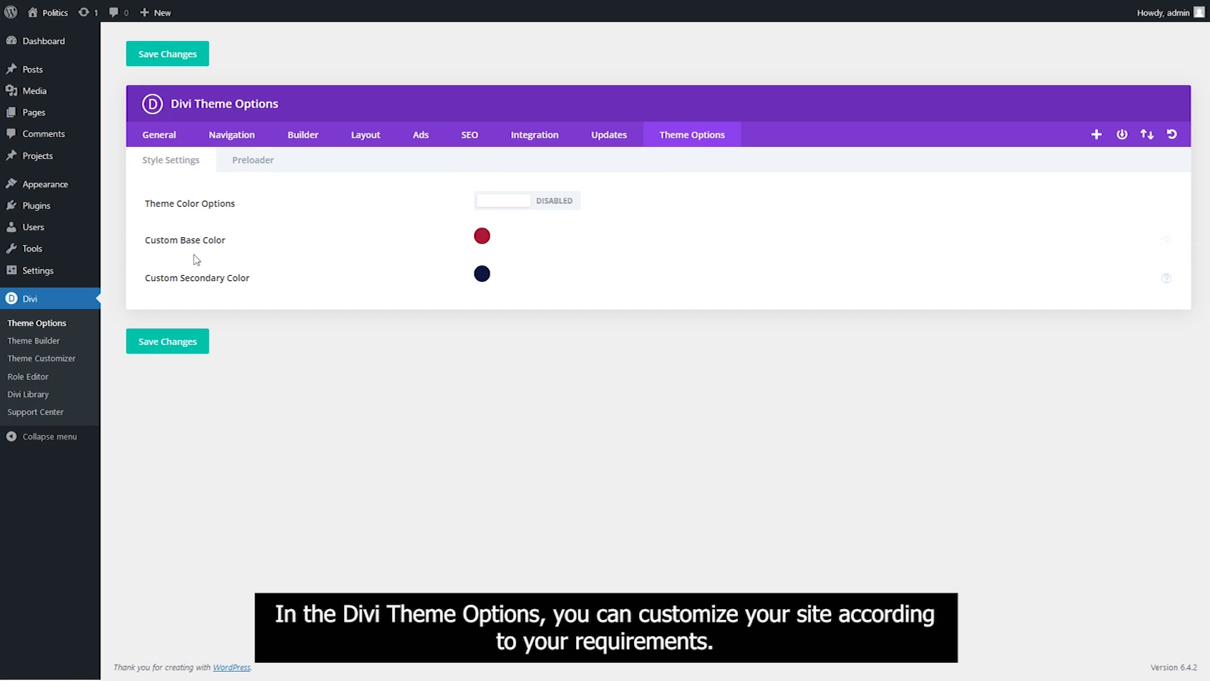
# Visit the live site and look over the home page, ending at its hero section.
pyautogui.moveTo(66, 23)
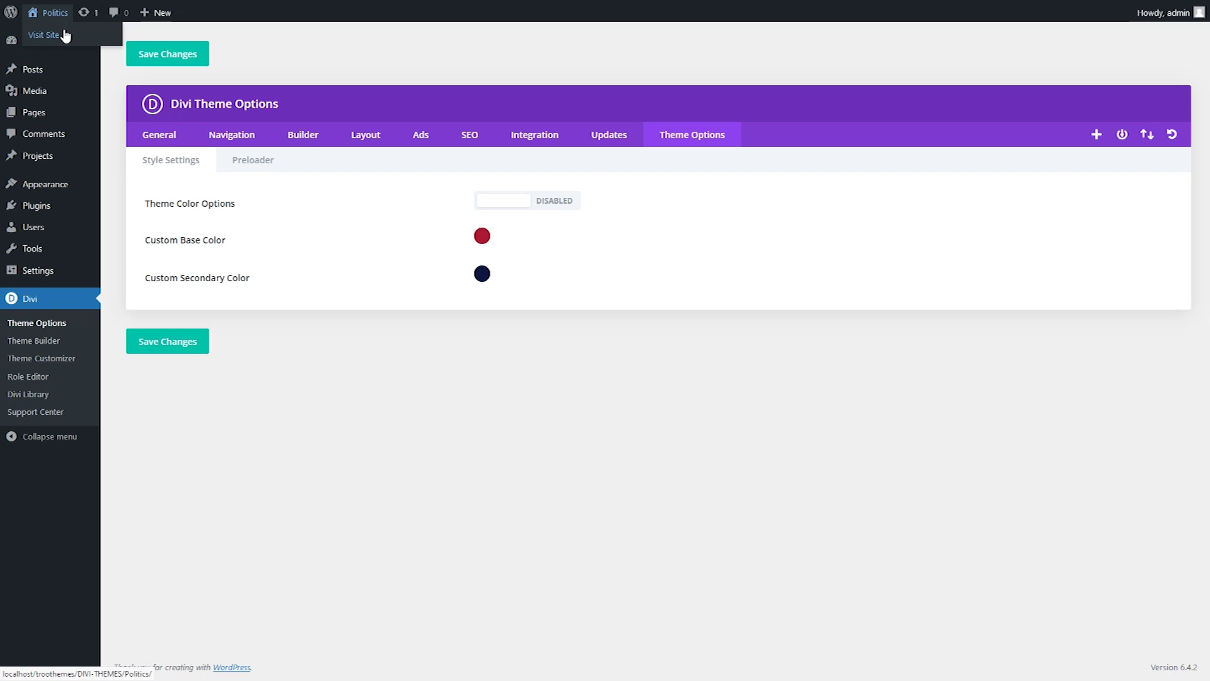
pyautogui.click(63, 35)
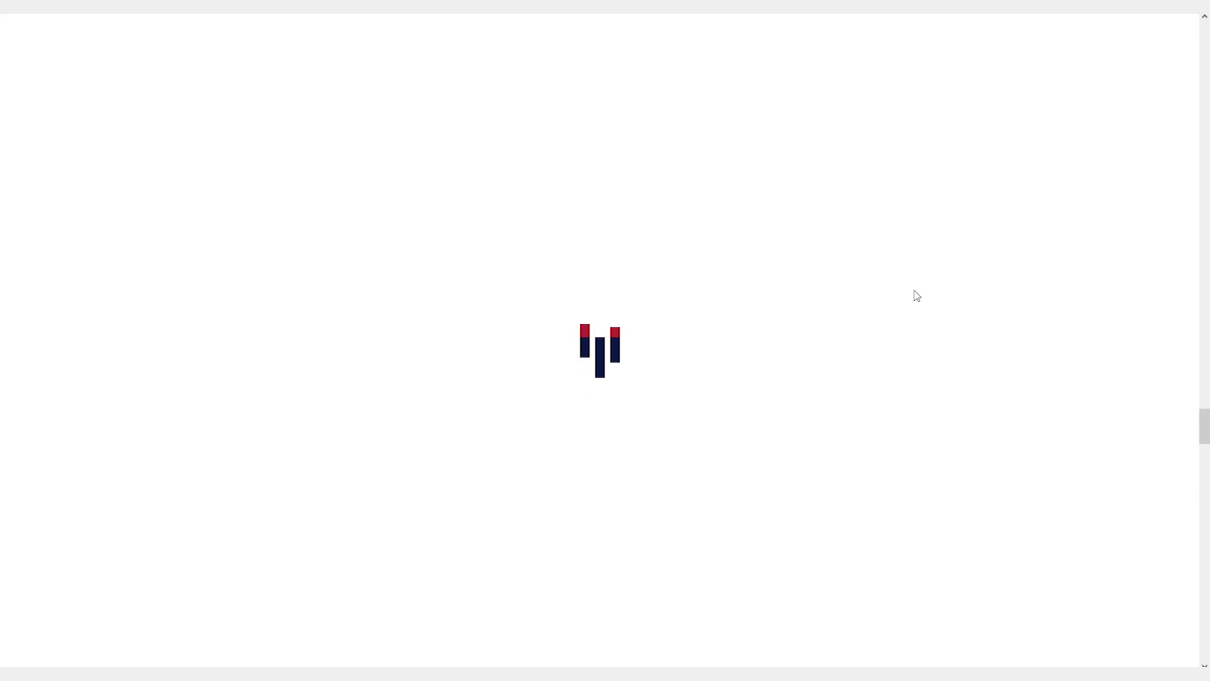
pyautogui.scroll(15, 829, 273)
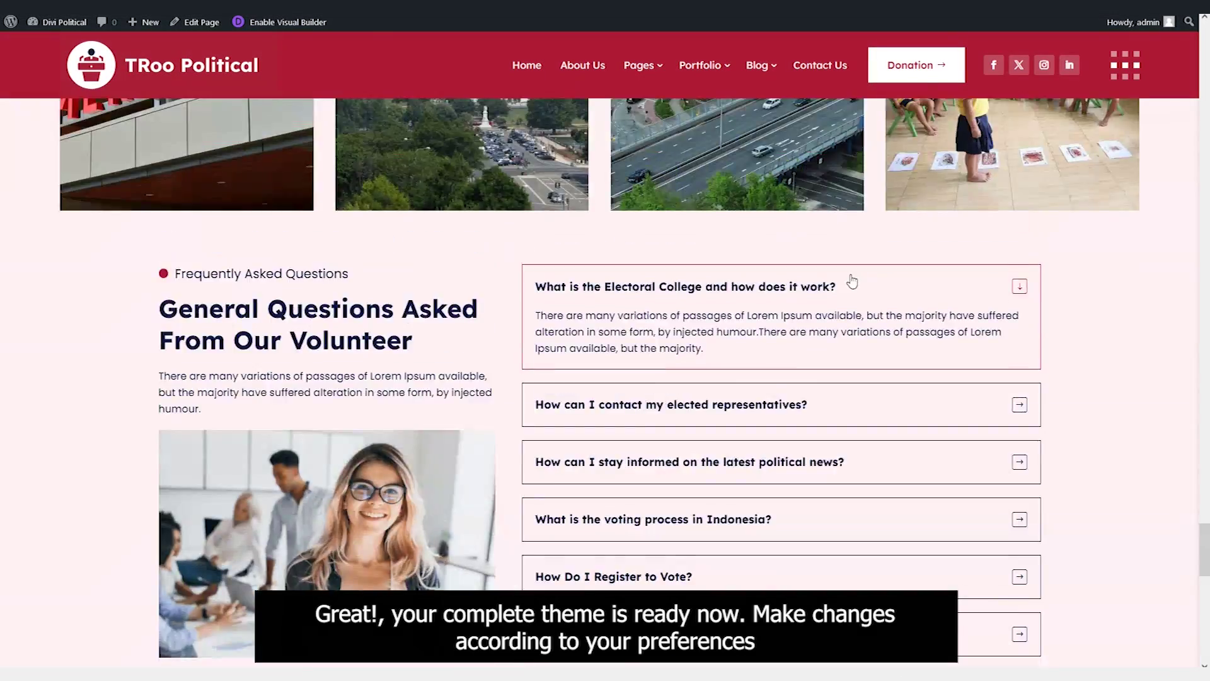
pyautogui.moveTo(1207, 477); pyautogui.dragTo(1207, 29)
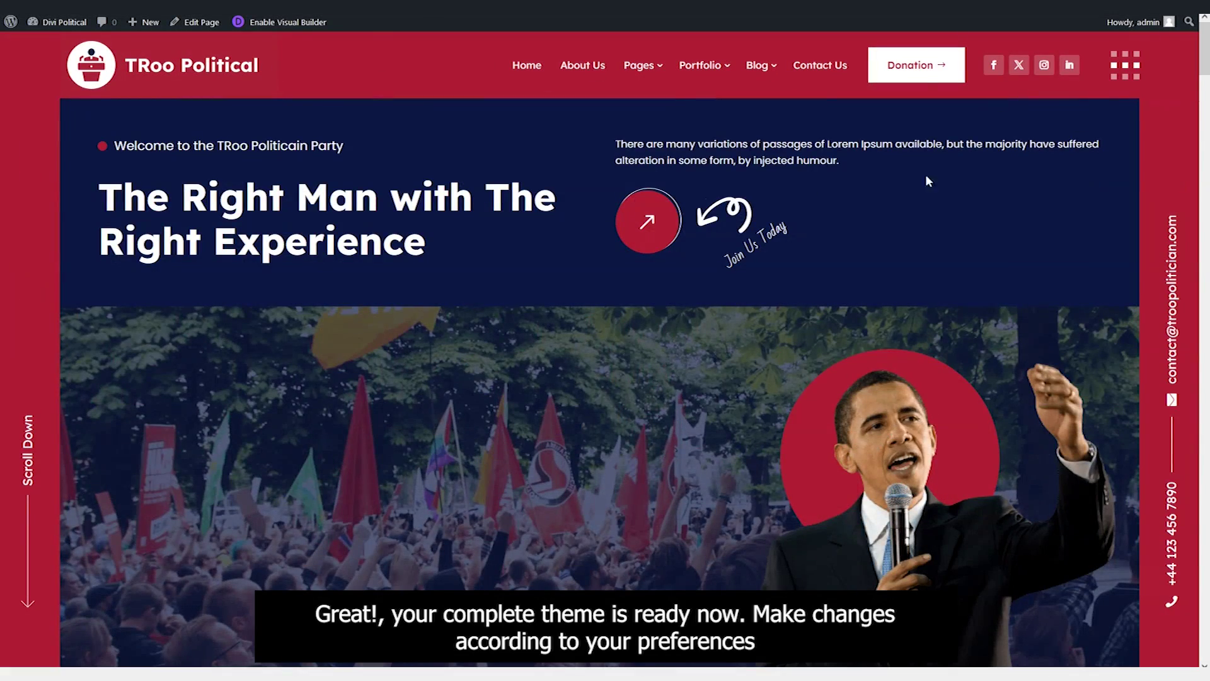
# Examine the header's Pages submenus and slide-out info panel, and view the home page down to its footer.
pyautogui.moveTo(651, 73)
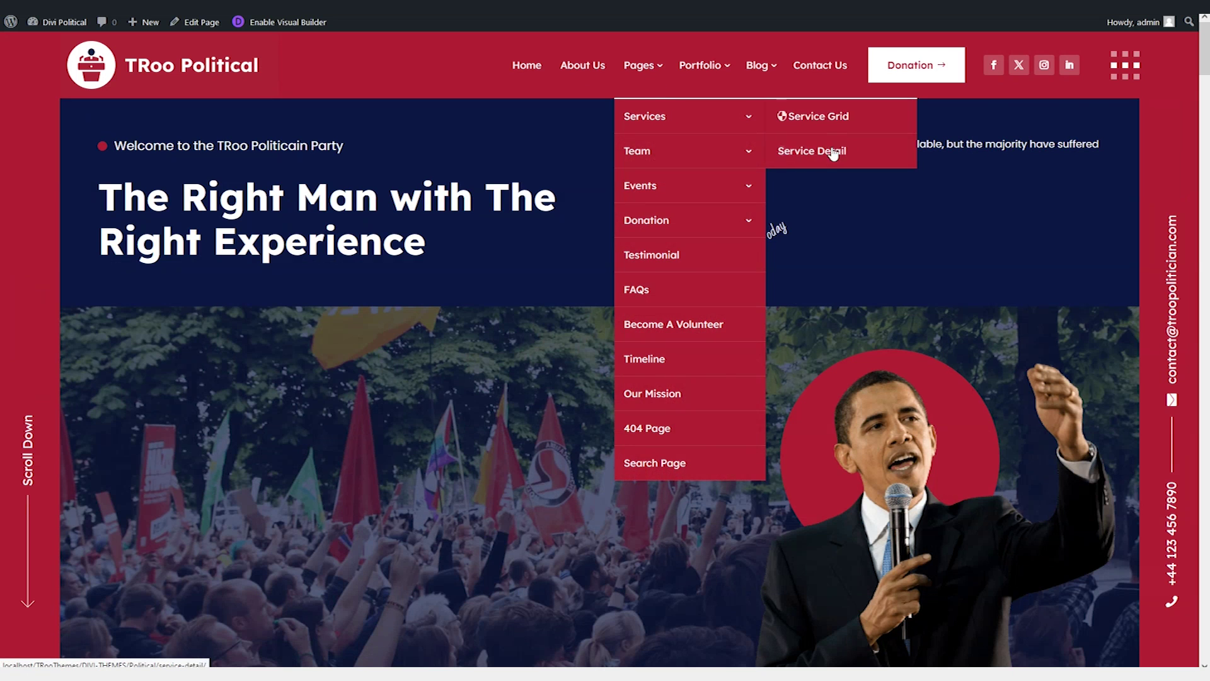
pyautogui.moveTo(711, 192)
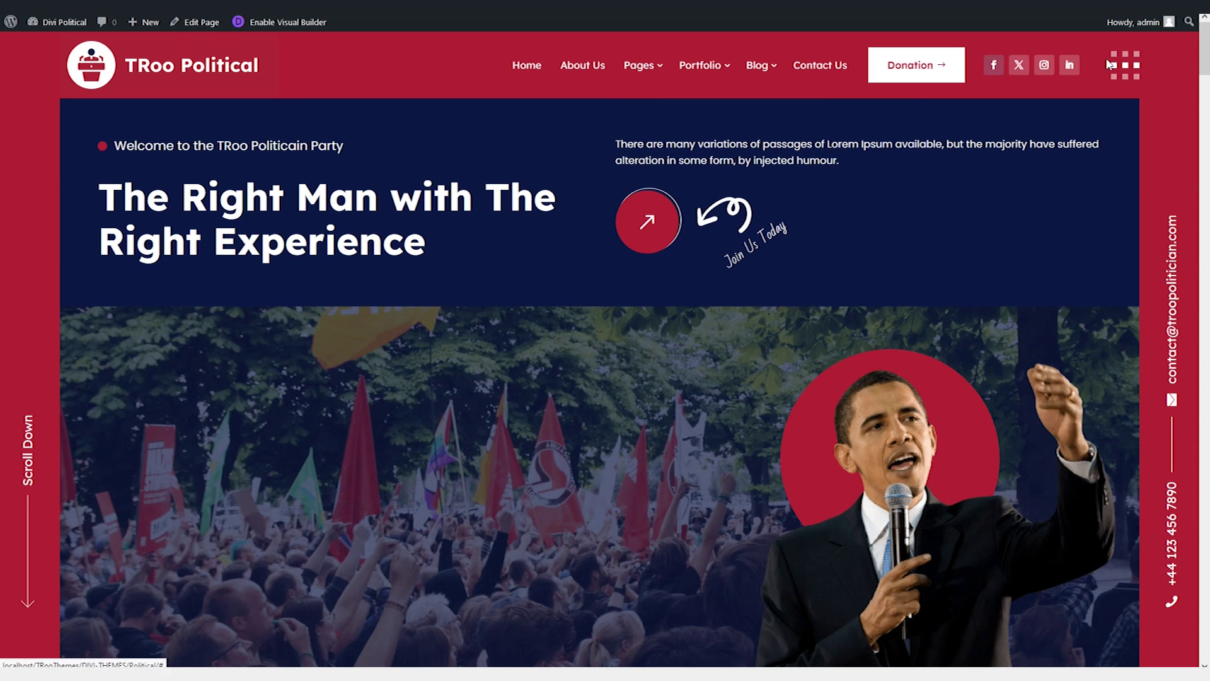
pyautogui.click(1131, 68)
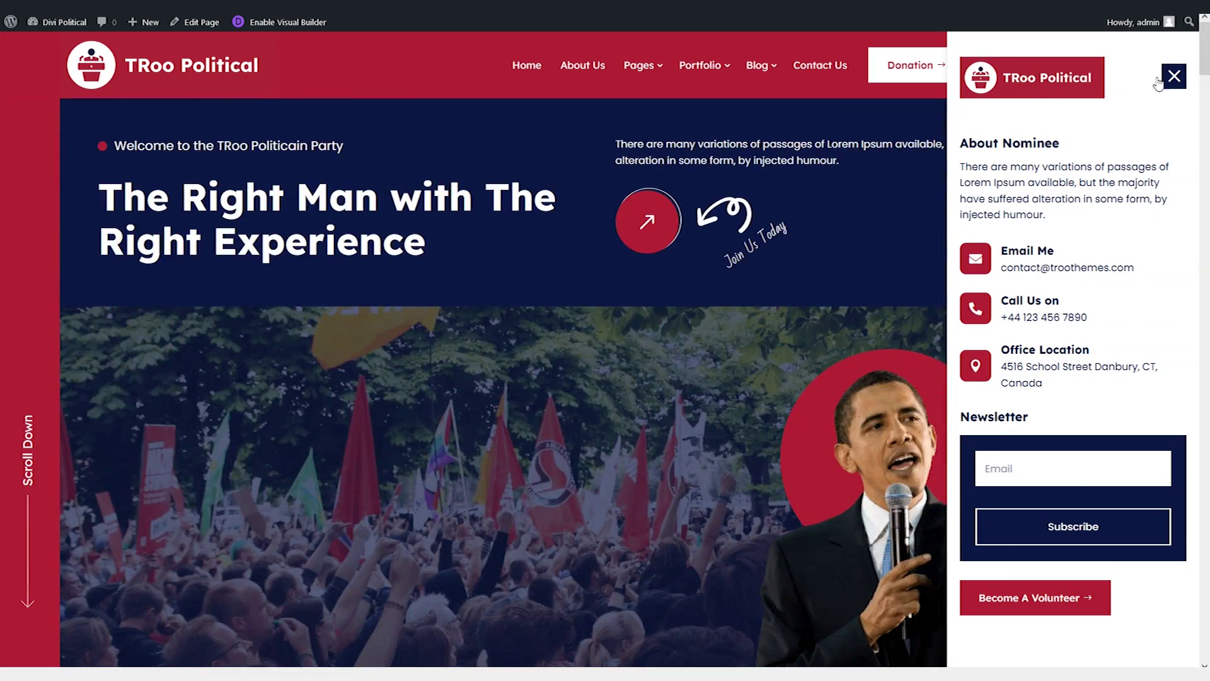
pyautogui.click(1159, 81)
pyautogui.scroll(-10, 894, 446)
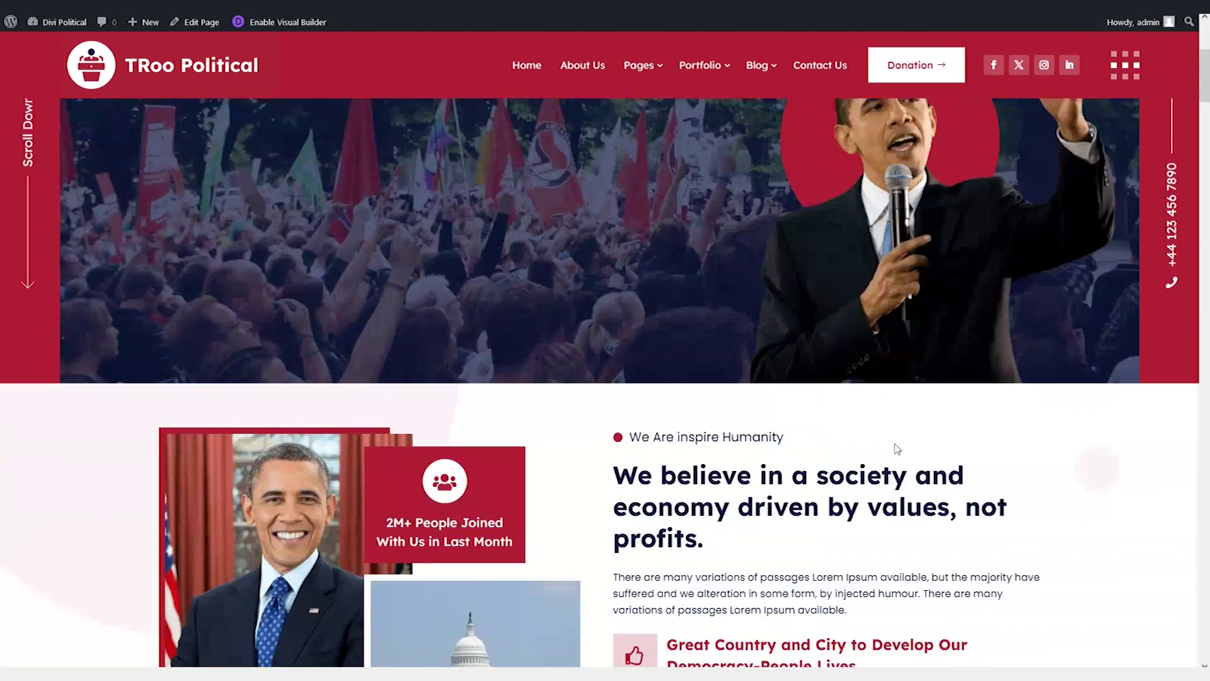
pyautogui.scroll(-15, 1189, 580)
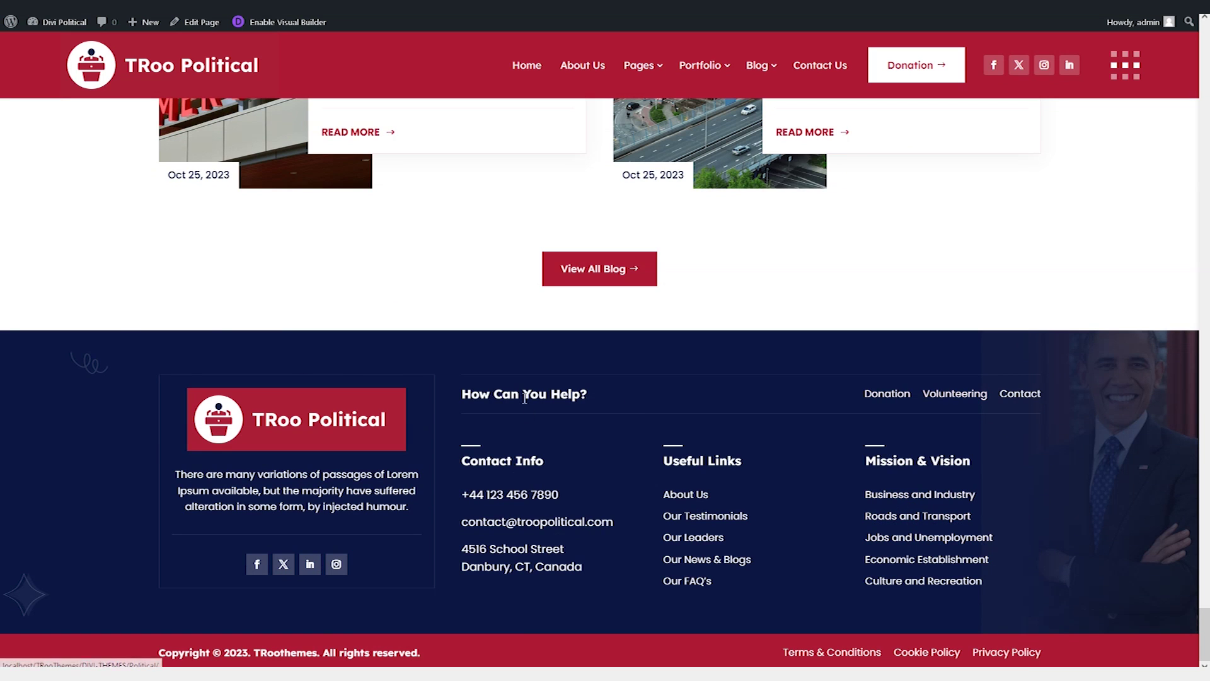
# View the Contact Us page down to its footer, check the Blog submenu, and open the About Us page.
pyautogui.click(797, 69)
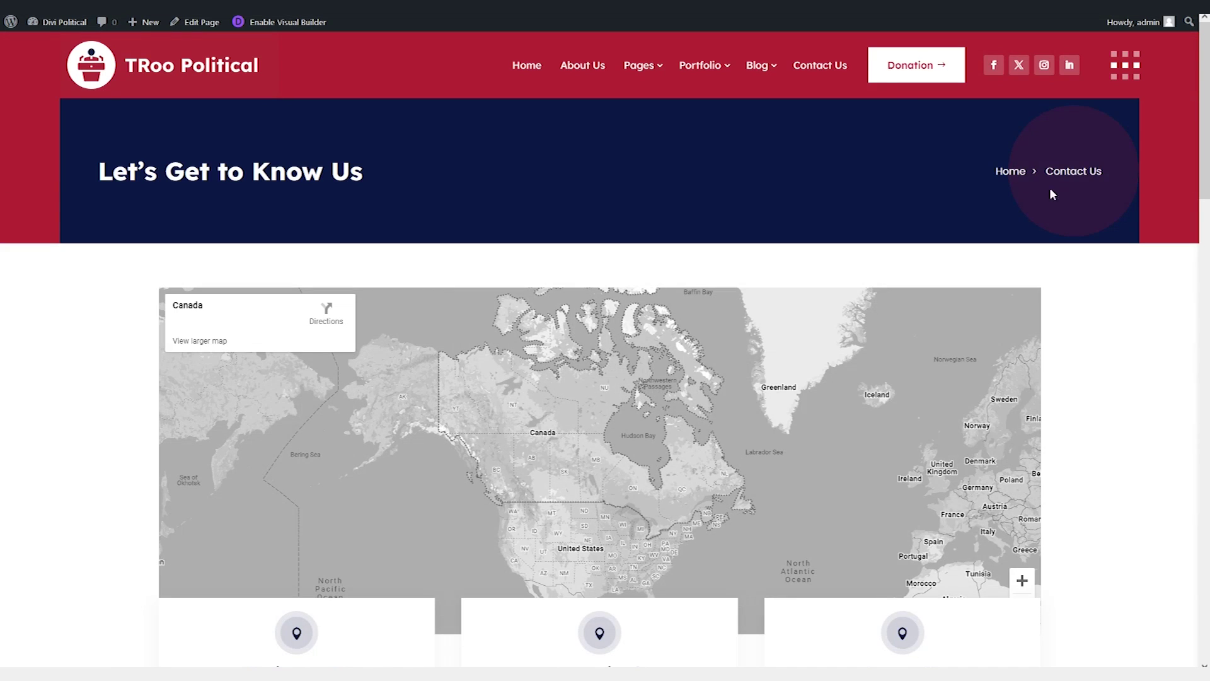
pyautogui.scroll(-1, 775, 352)
pyautogui.scroll(-20, 774, 352)
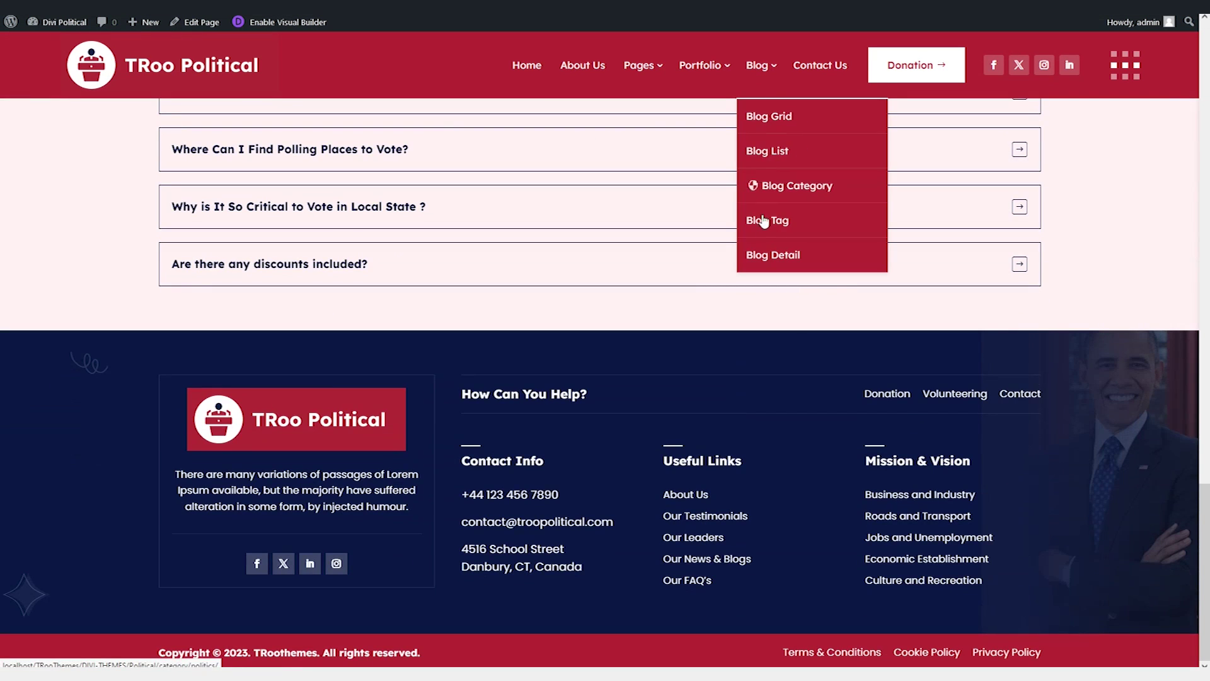
pyautogui.click(599, 66)
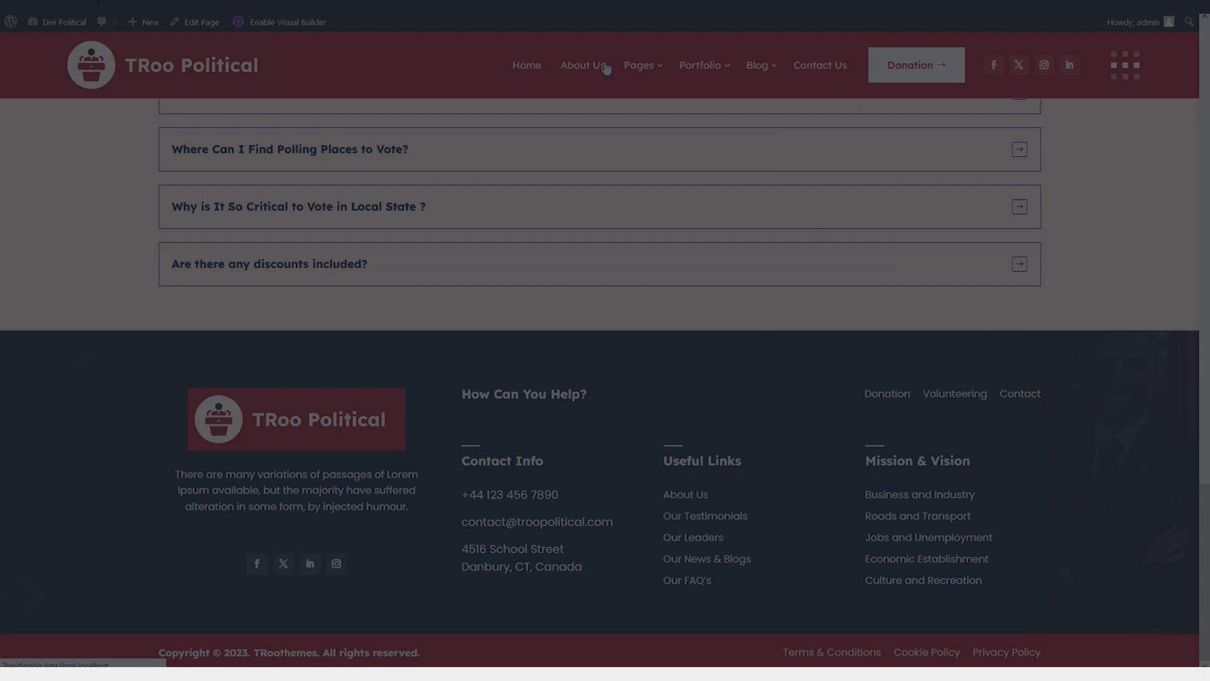